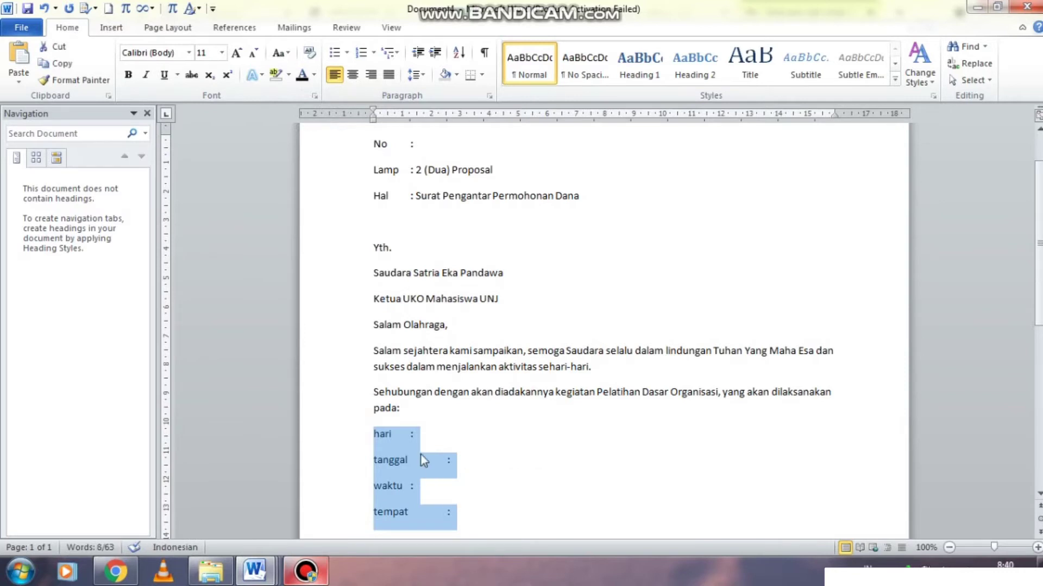
drag(402, 411, 375, 392)
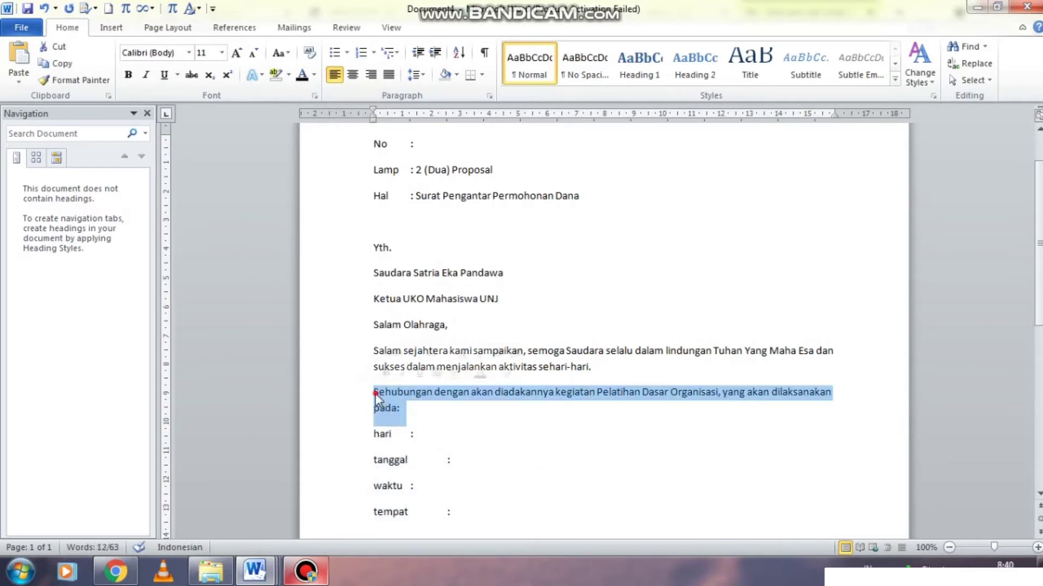
click(376, 392)
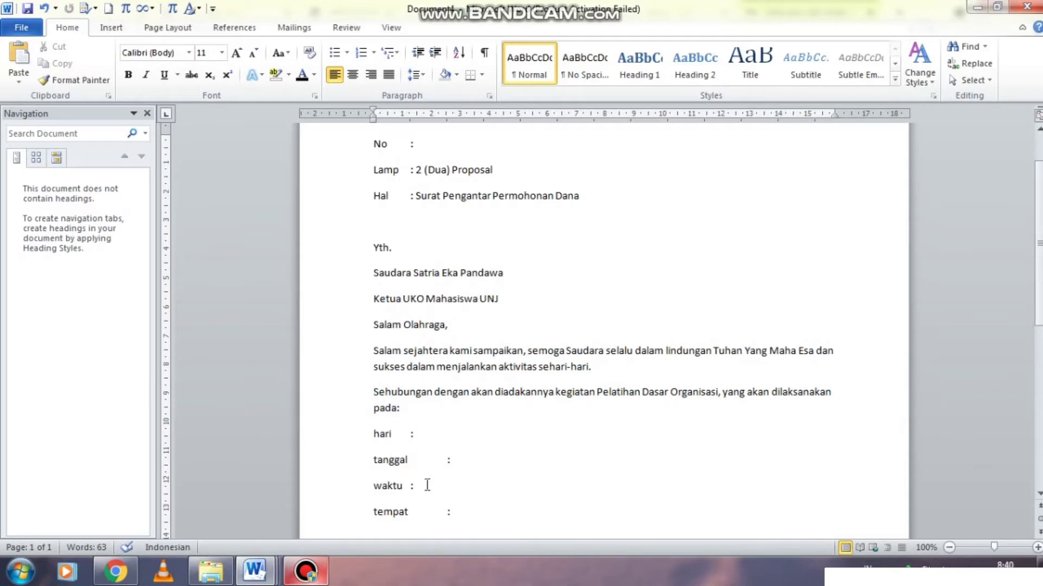
Add a tab before the colons after "hari" and "waktu" to line them up with those of "tanggal" and "tempat"
click(409, 436)
key(Tab)
key(Down)
key(Down)
key(Tab)
key(Down)
Below the "tempat" line, start a paragraph reading "Maka dengan ini kami bermaksud mengajukan permohonan dana kepada Saudara demi kelangsungan acara"
click(505, 513)
key(Return)
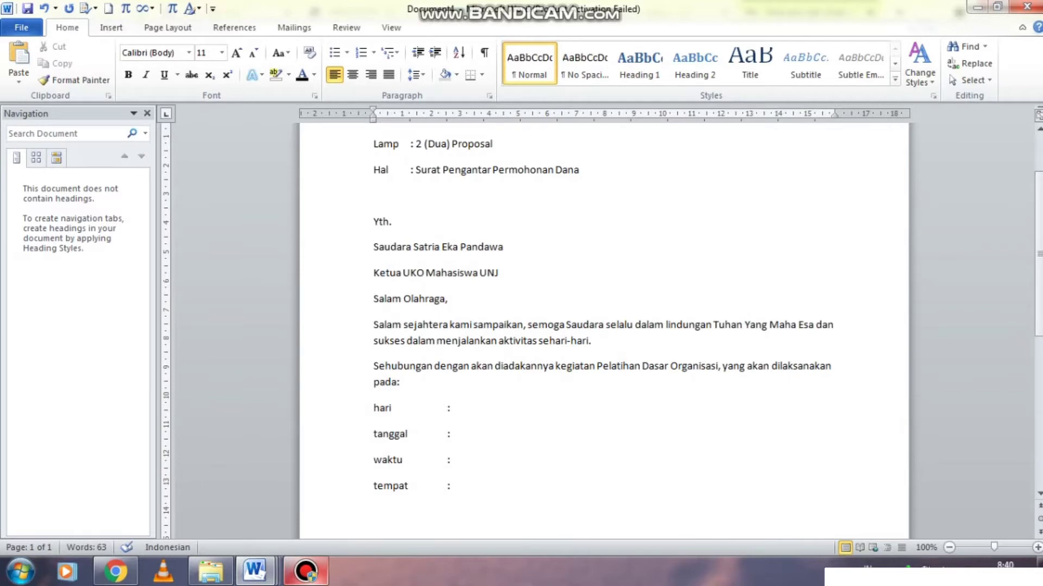
text(Maka dengan ini ka)
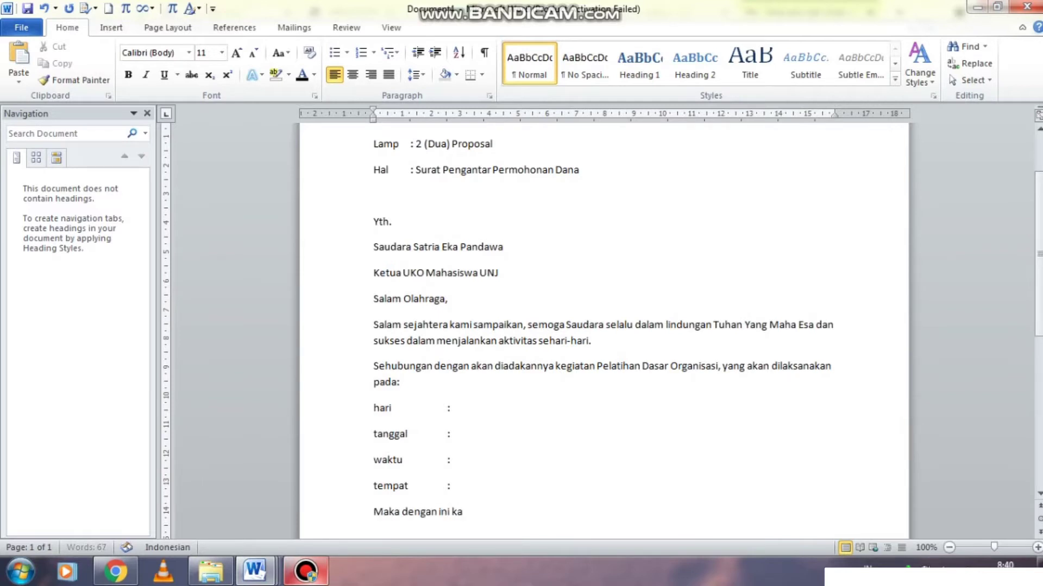
text(mi bermaksud men)
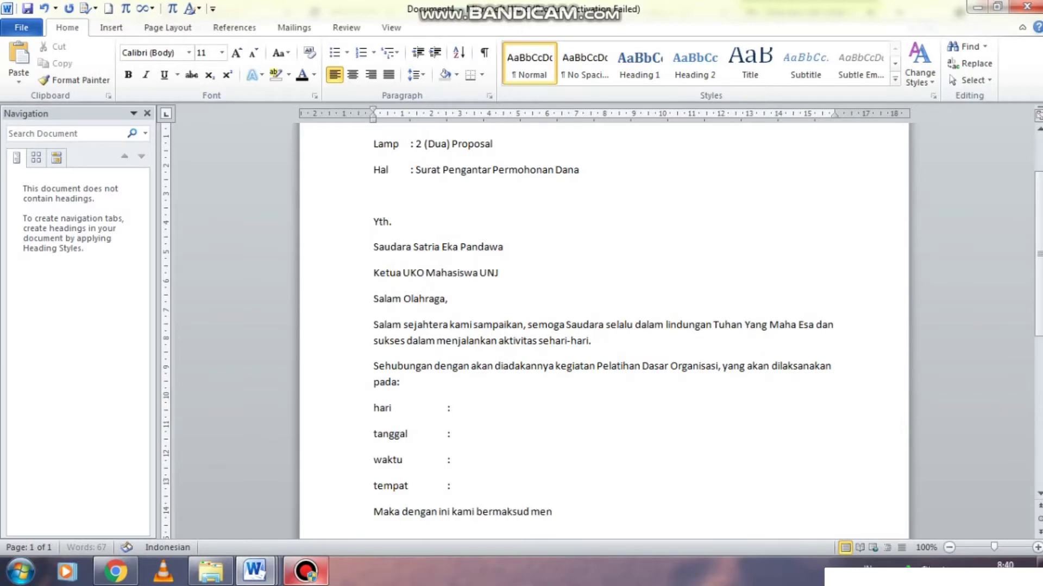
text(gajukan permoho)
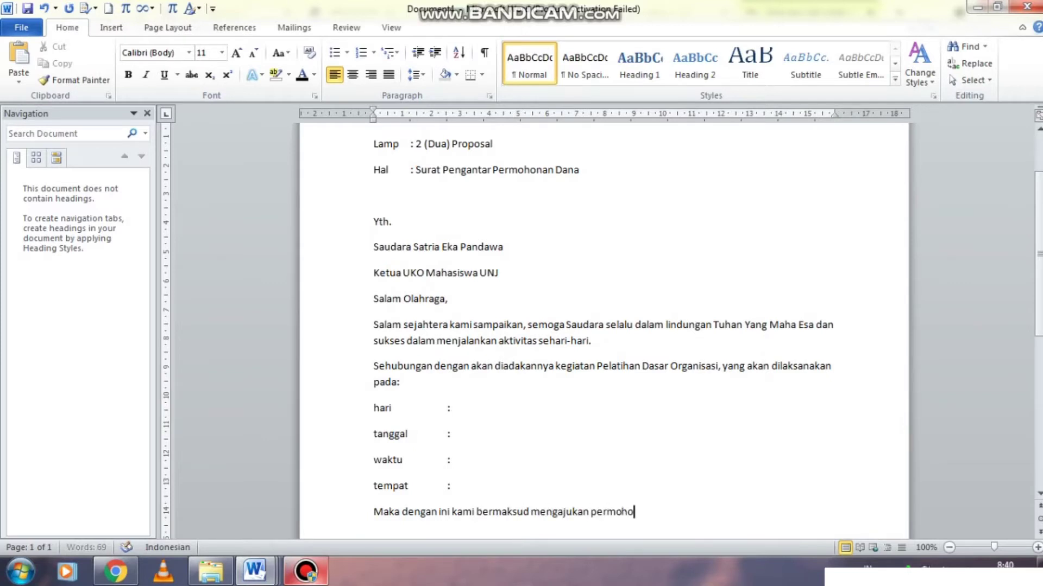
text(nan dana kepada)
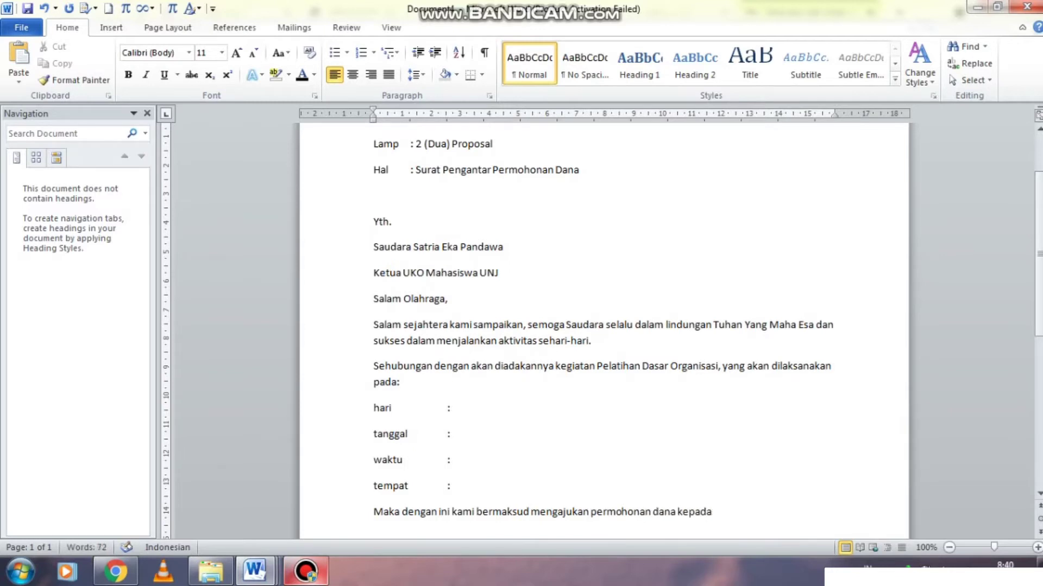
text( Saudara demi kelangsun)
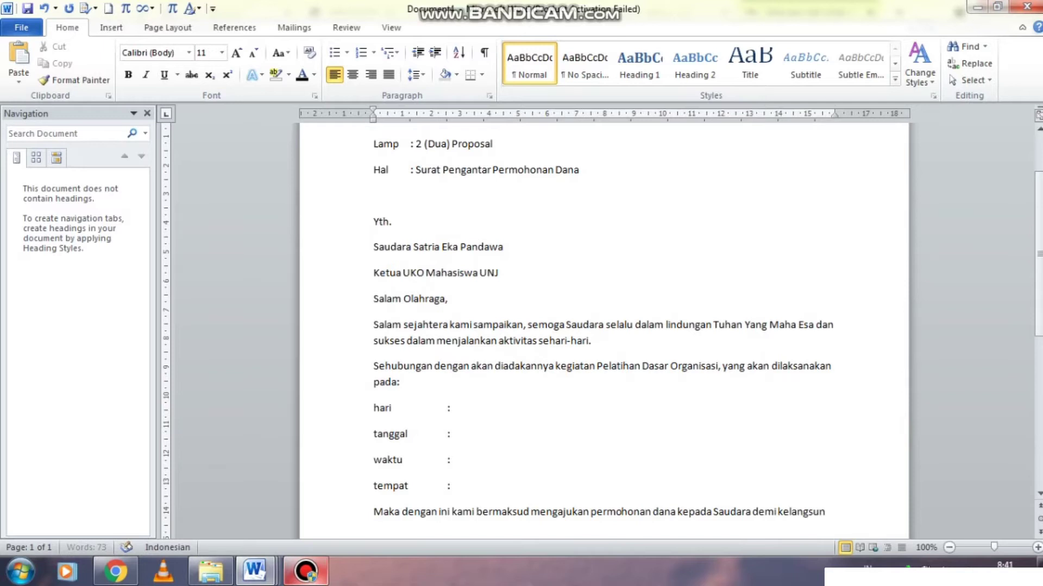
text(gan acara te)
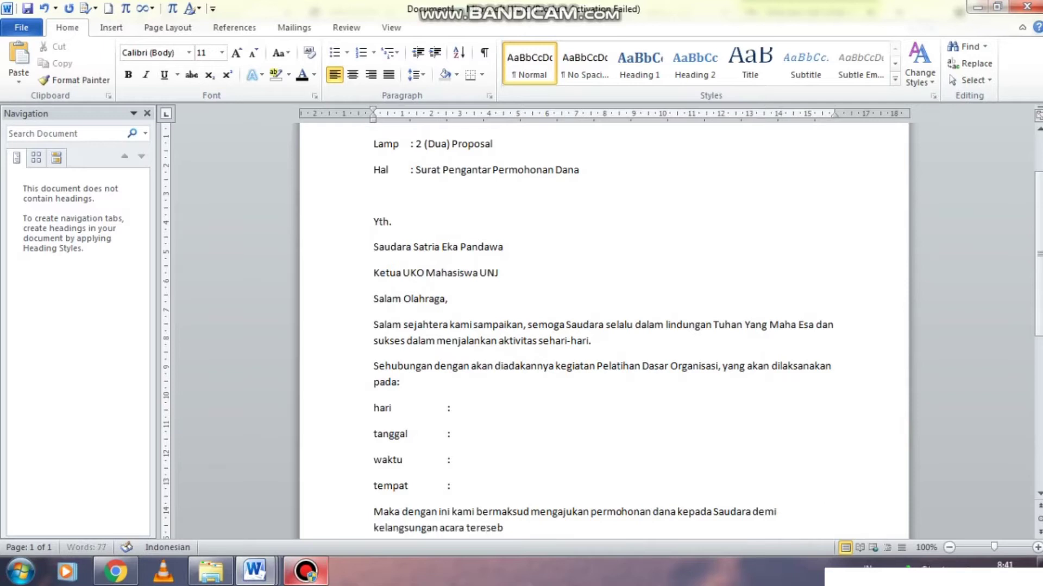
Finish the paragraph with "tersebut. Demikianlah surat permohonan ini kami ajukan, atas perhatian dan kesediaan Saudara kami sampaikan terima kasih." and start a new line
text(rsebut. Demikianlaj)
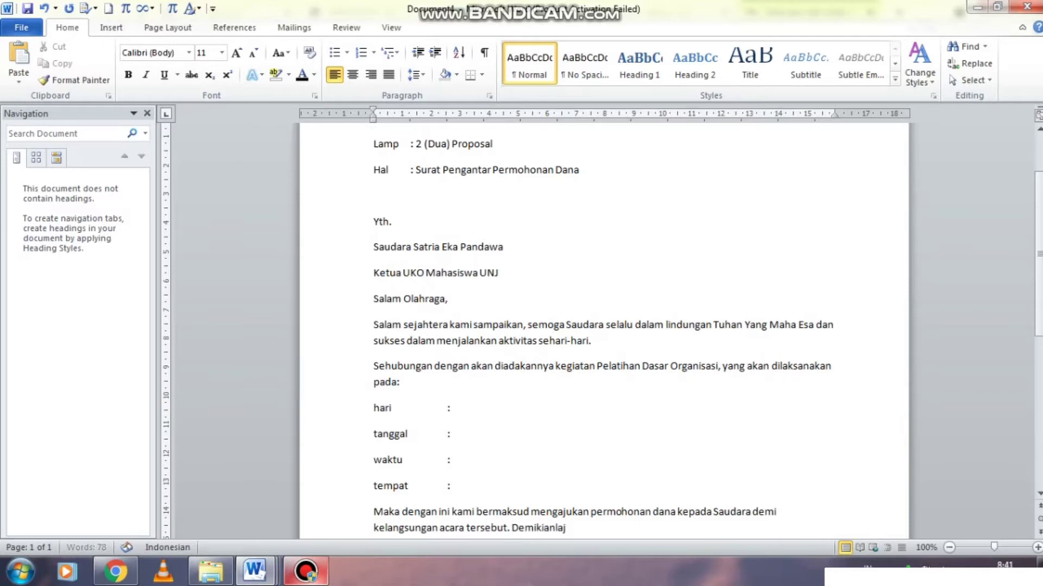
key(BackSpace)
text(h surat permohonan ini)
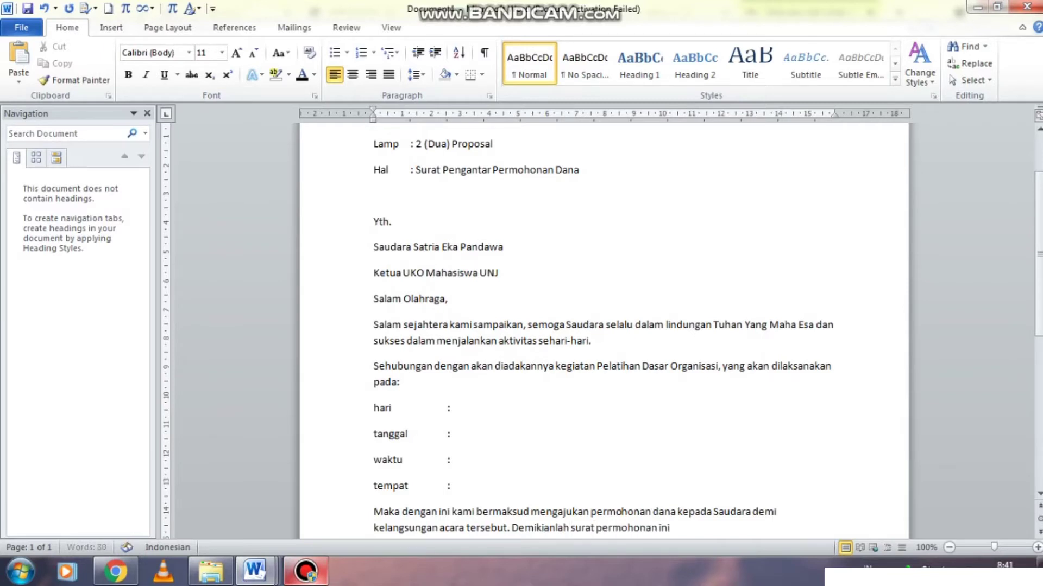
text( kami ajukan, atas)
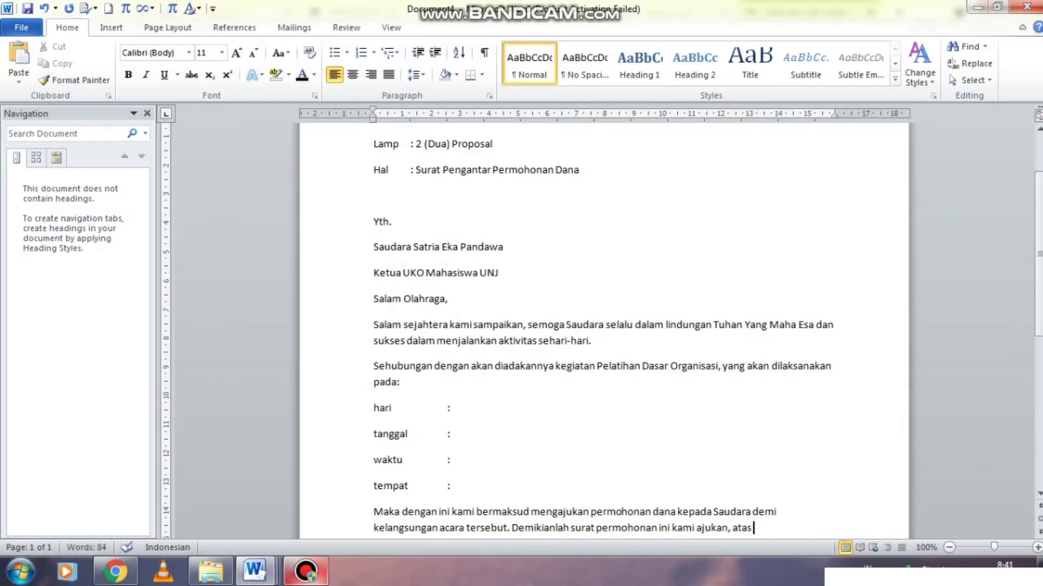
text( perhatian dan)
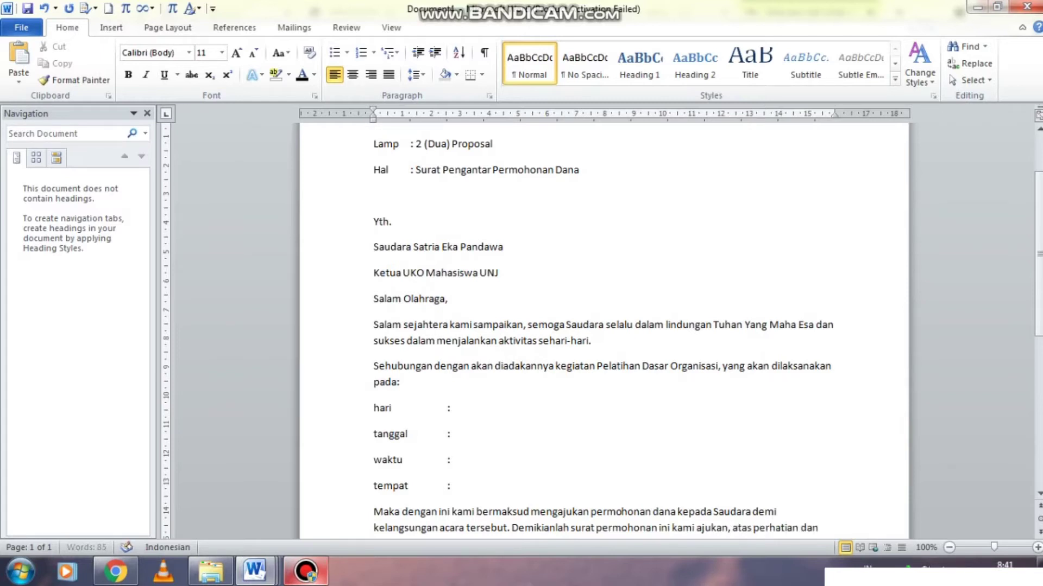
text( kesedi)
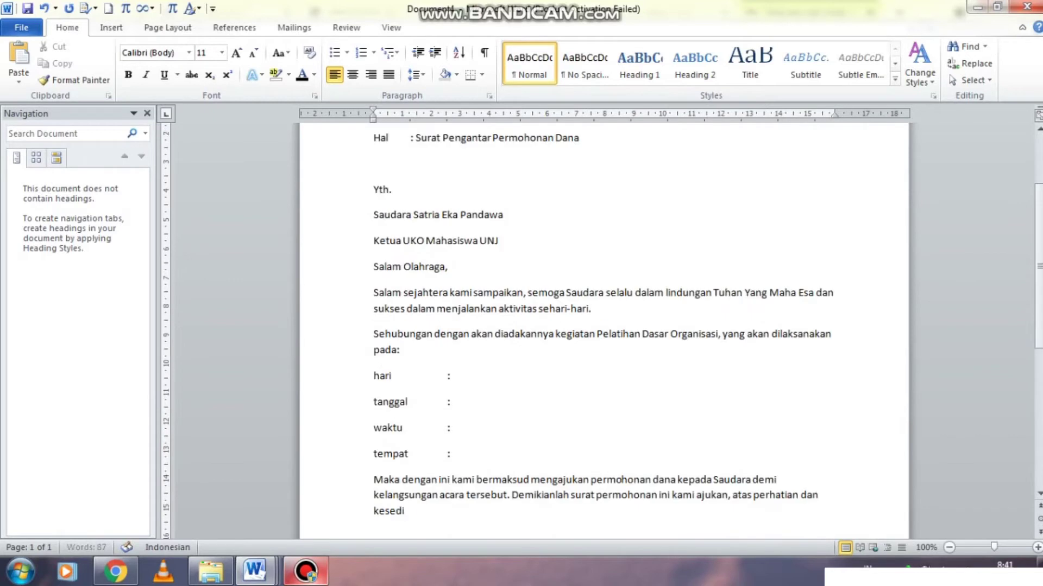
text(aan Saudara kami s)
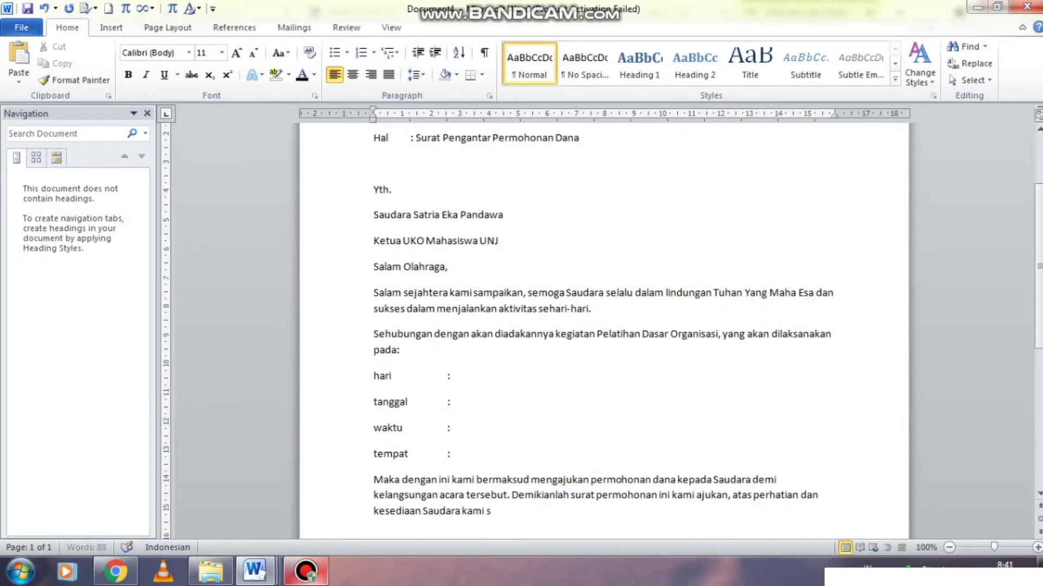
text(ampaikan terima kasih.)
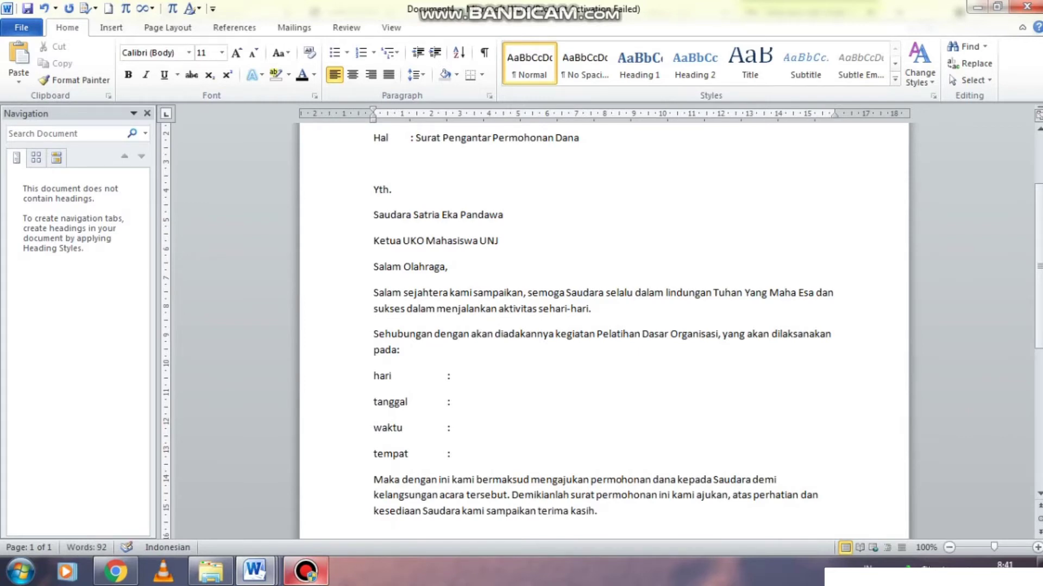
key(Return)
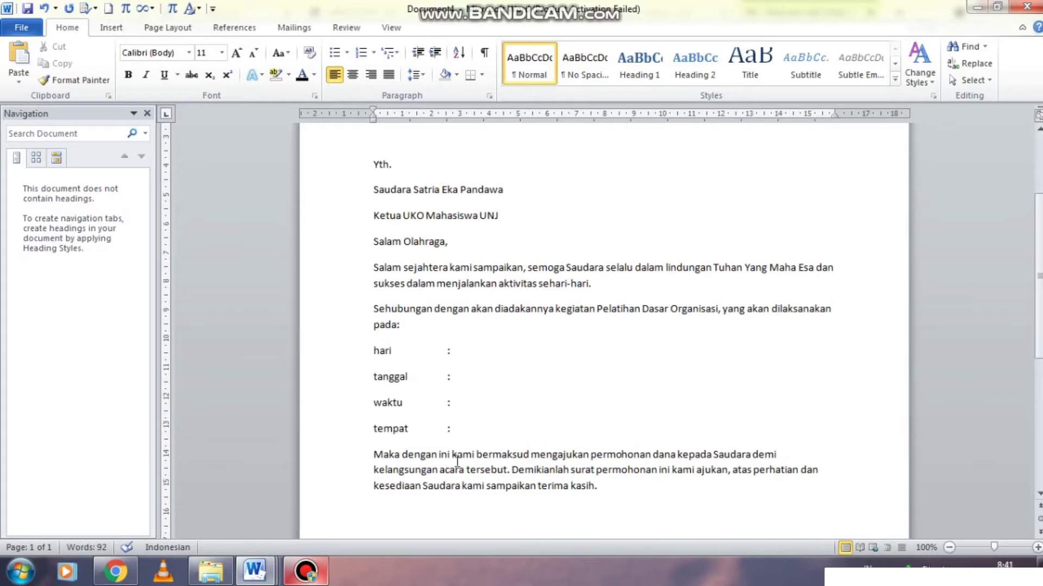
drag(374, 455, 605, 488)
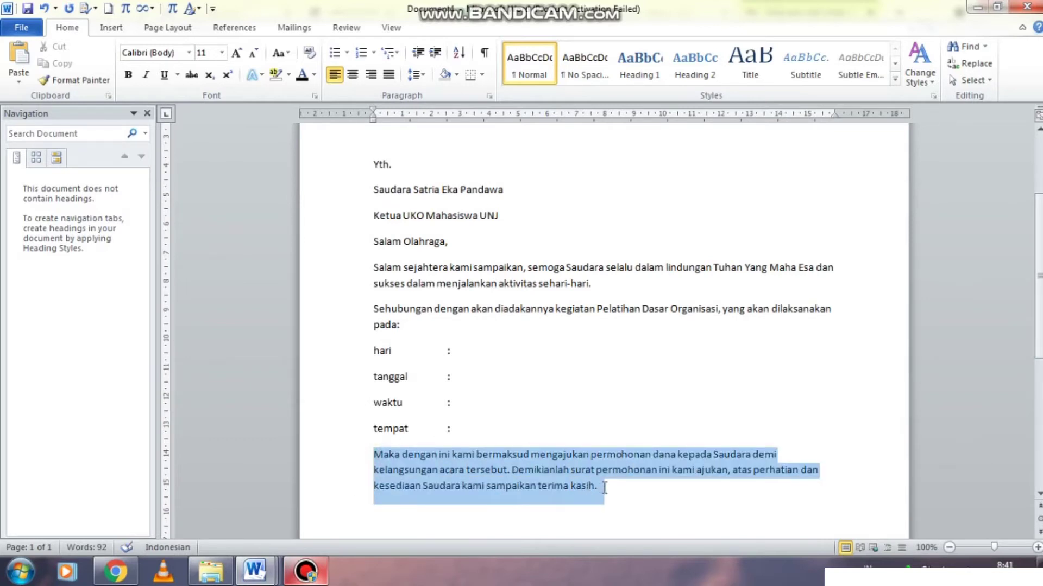
click(506, 487)
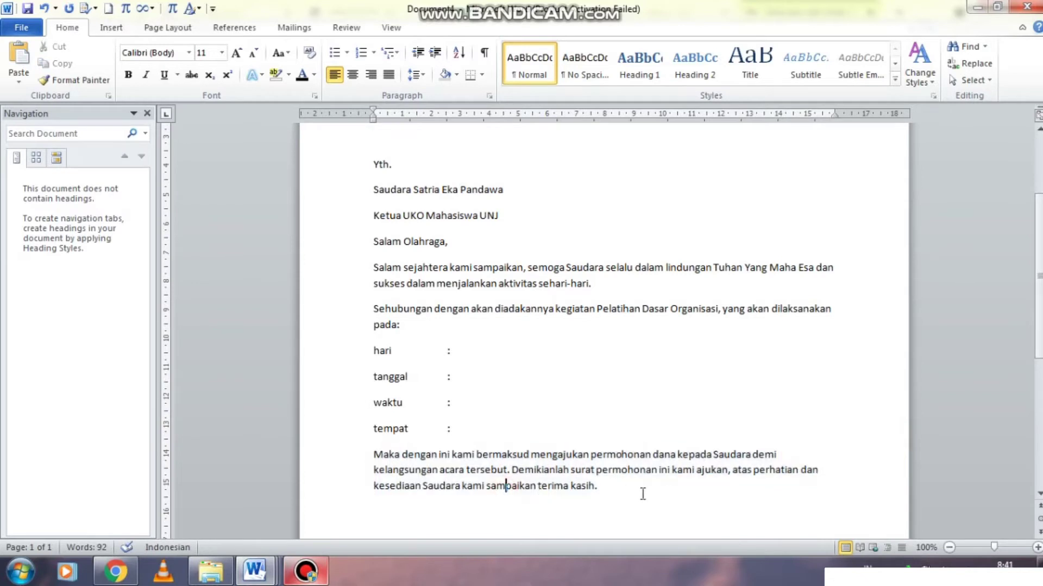
Format the letter text from "Yth." through the closing paragraph as Times New Roman, size 12, justified
drag(642, 494, 374, 165)
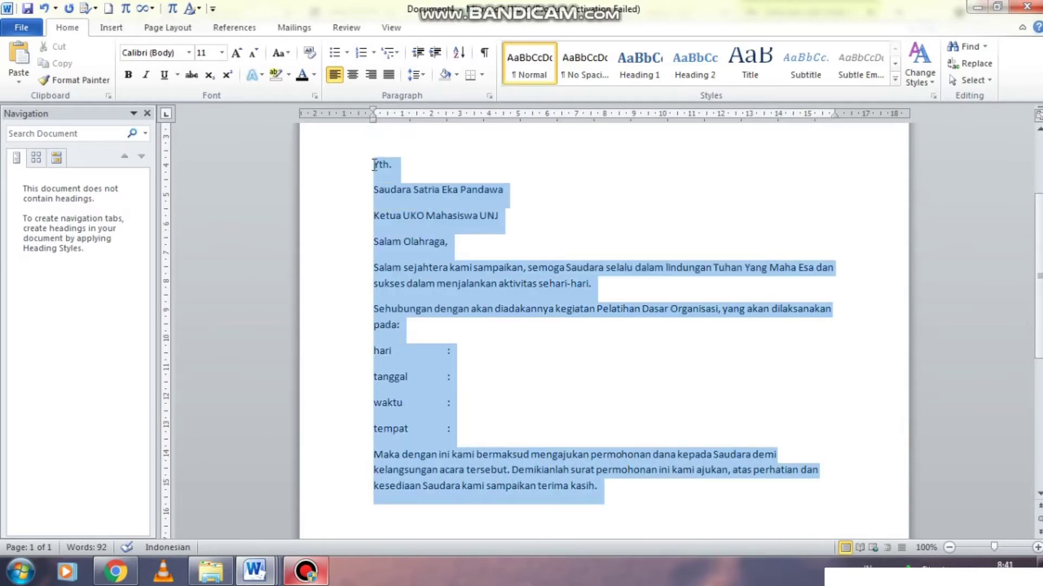
click(189, 56)
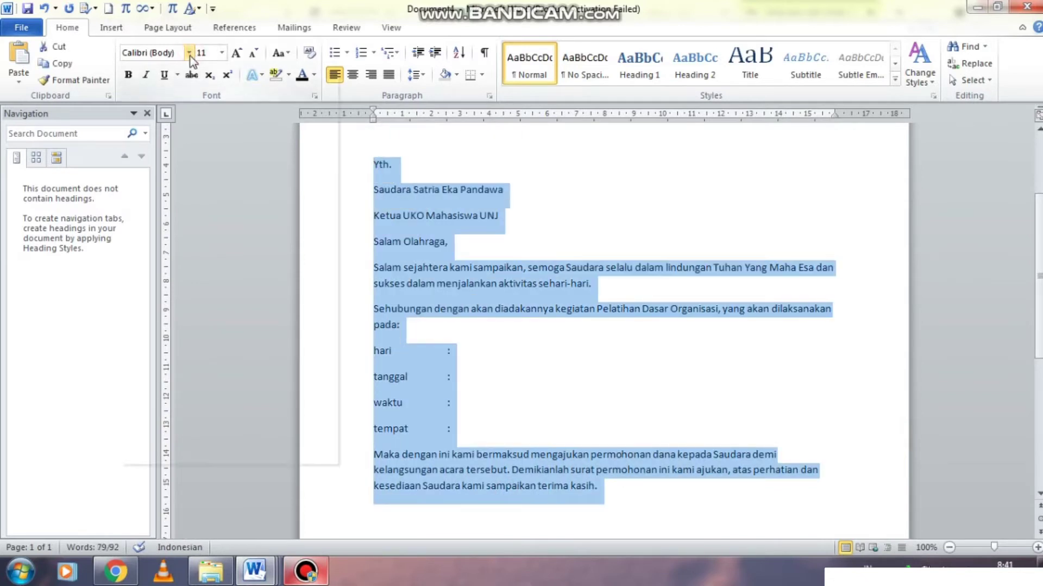
click(234, 157)
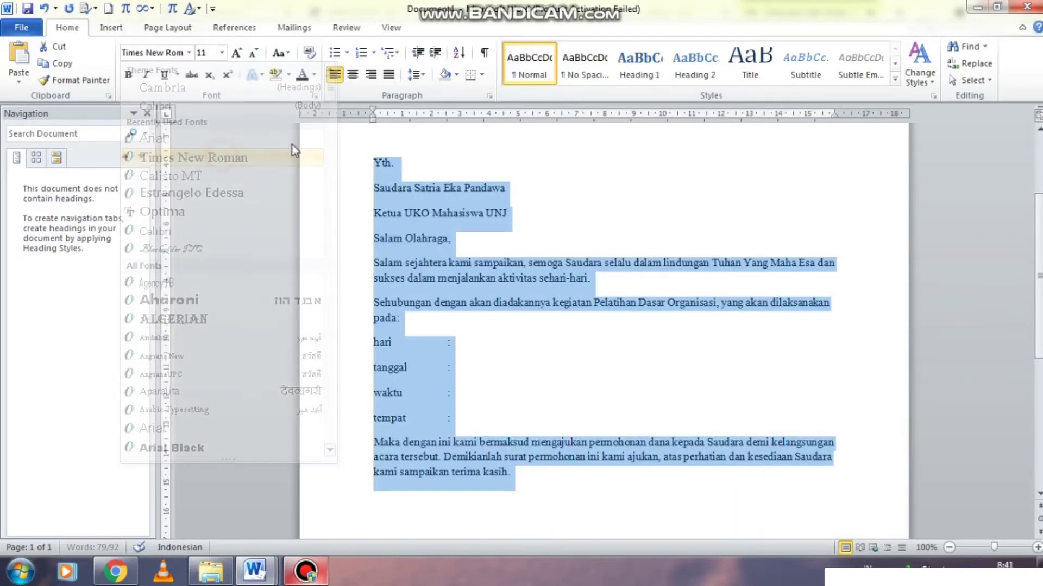
click(221, 52)
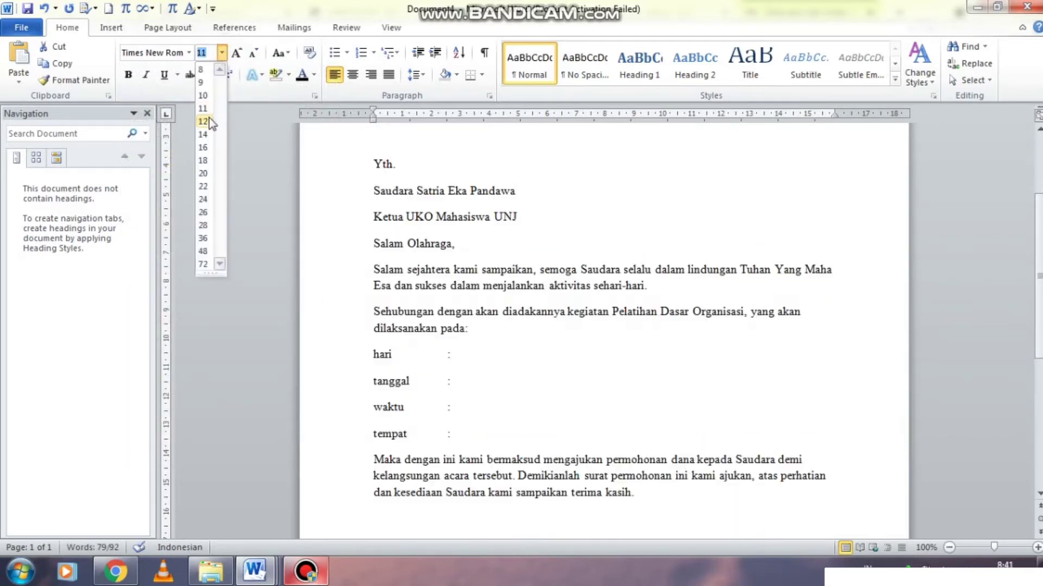
click(206, 121)
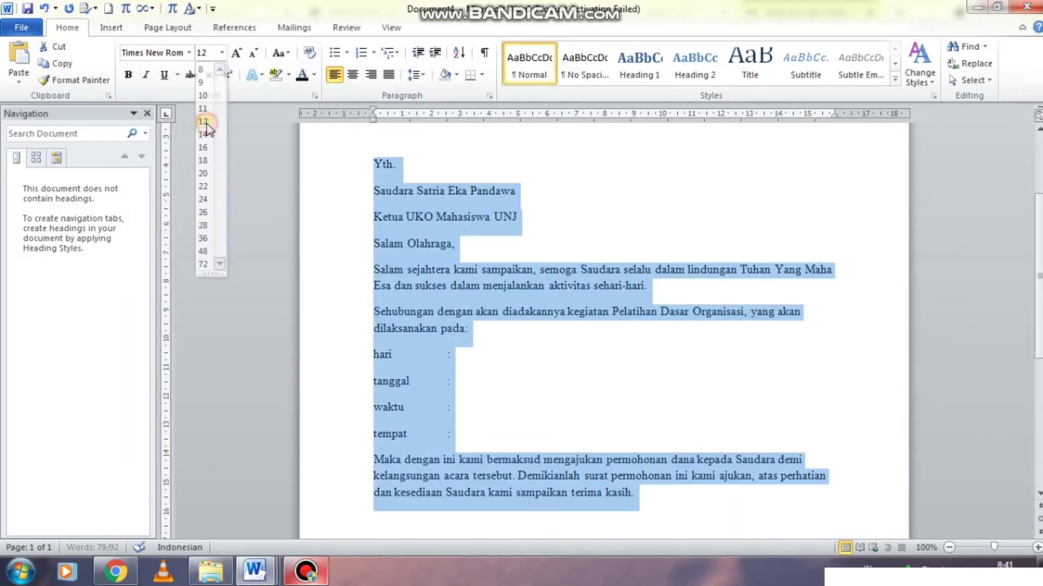
click(385, 78)
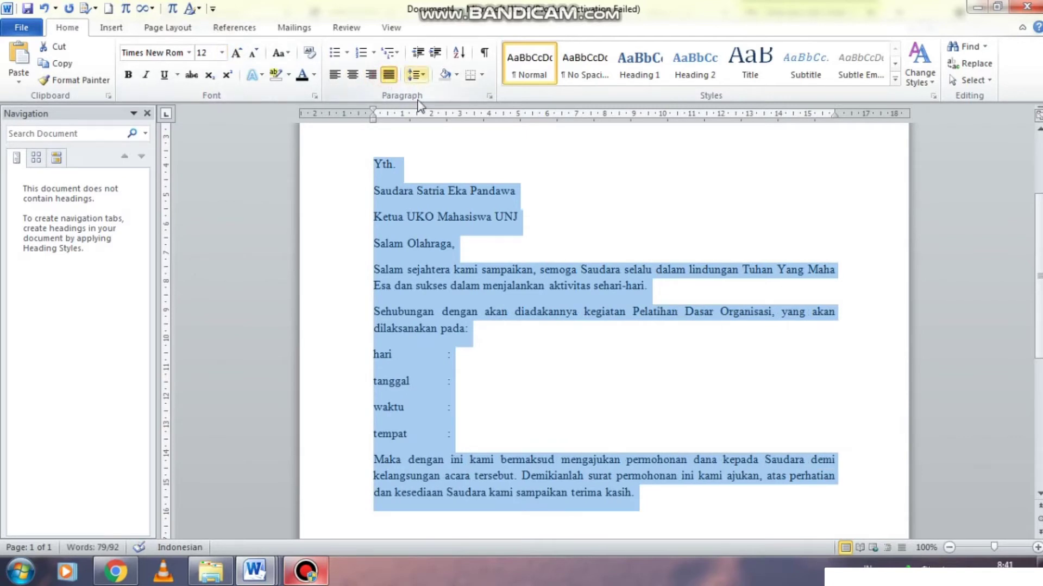
click(558, 363)
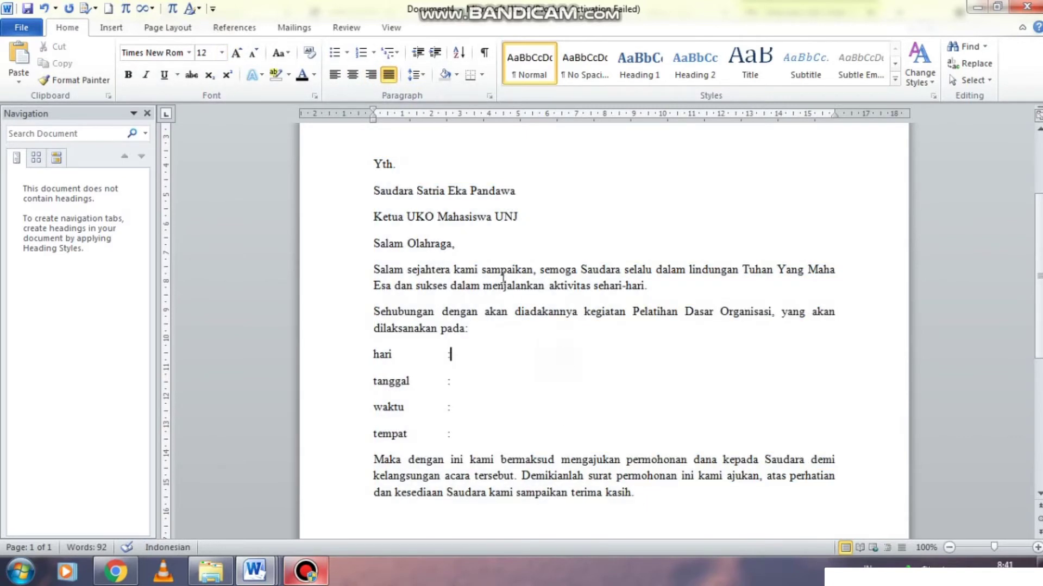
Make the three addressee lines bold, from "Yth." to "Ketua UKO Mahasiswa UNJ"
drag(375, 163, 515, 222)
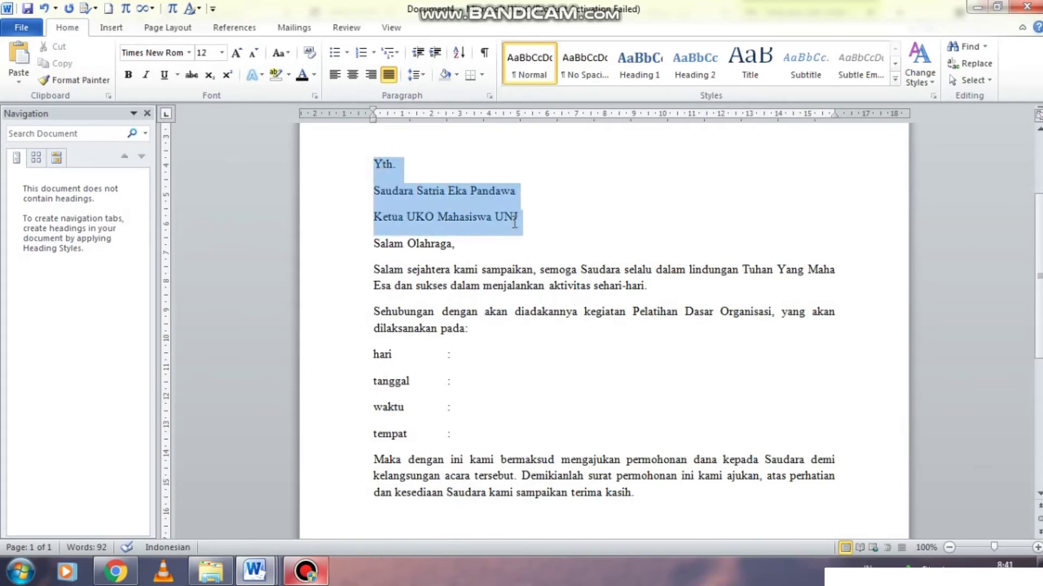
key(ctrl+b)
click(622, 462)
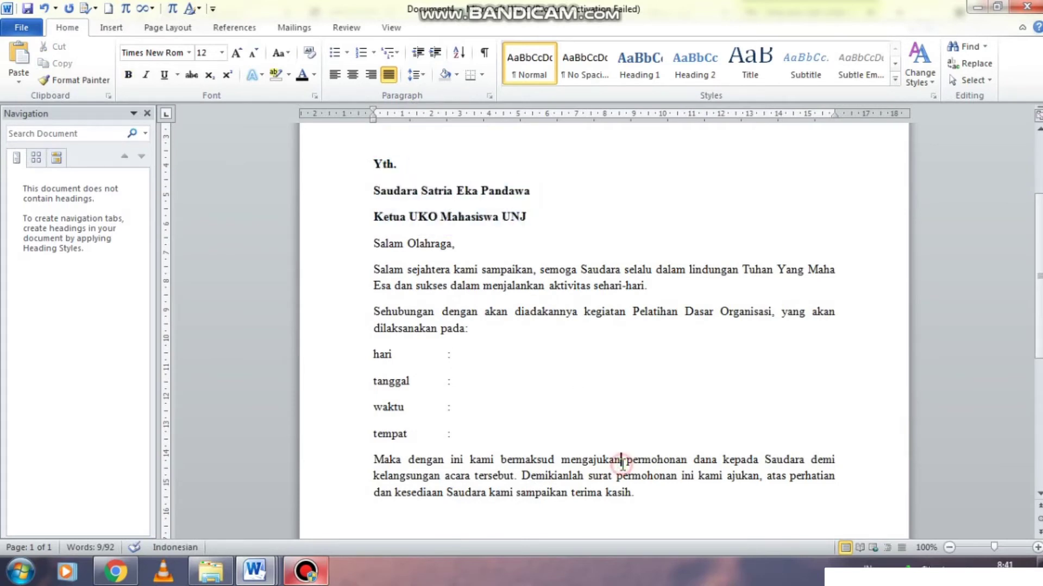
click(628, 462)
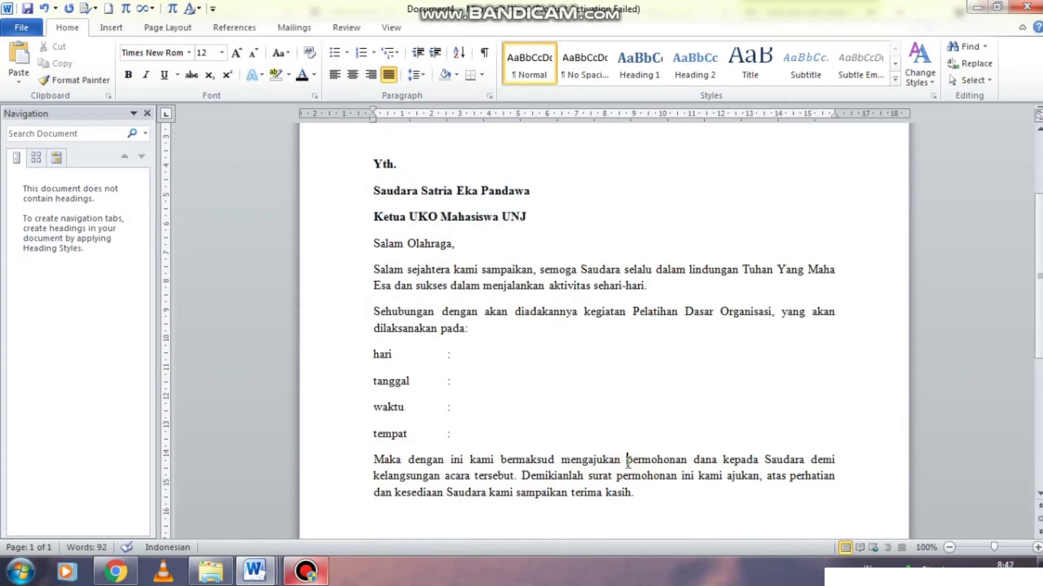
Make the phrases "Pelatihan Dasar Organisasi" and "mengajukan permohonan dana" in the letter body bold
drag(632, 313, 759, 318)
key(ctrl+b)
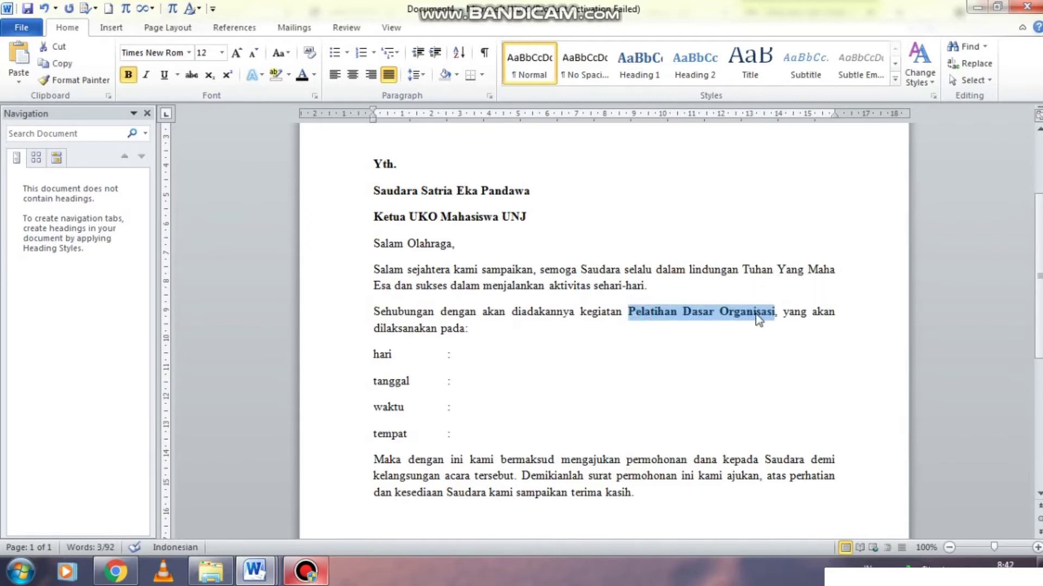
click(708, 392)
drag(561, 460, 709, 460)
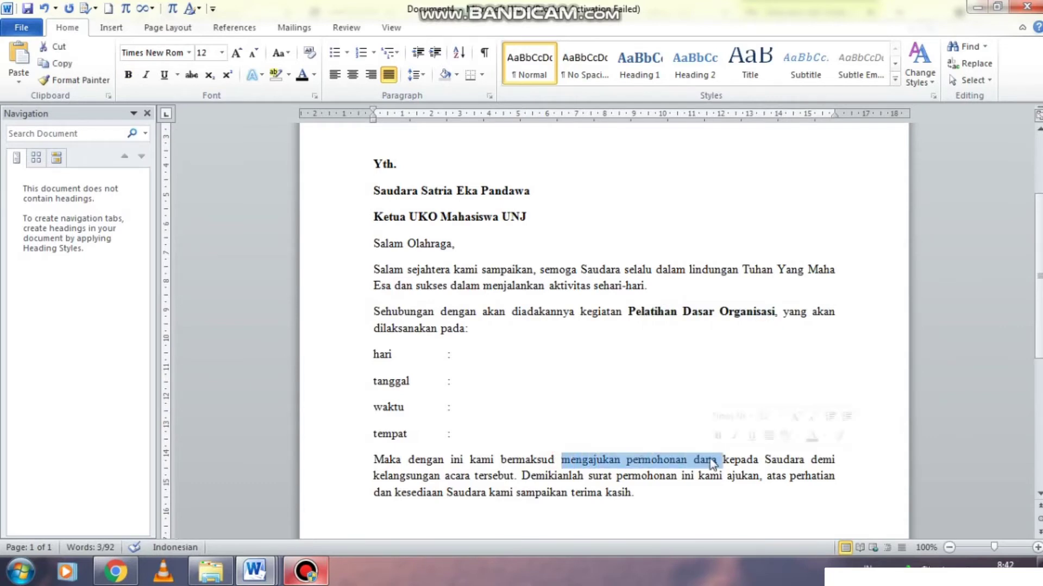
key(ctrl+b)
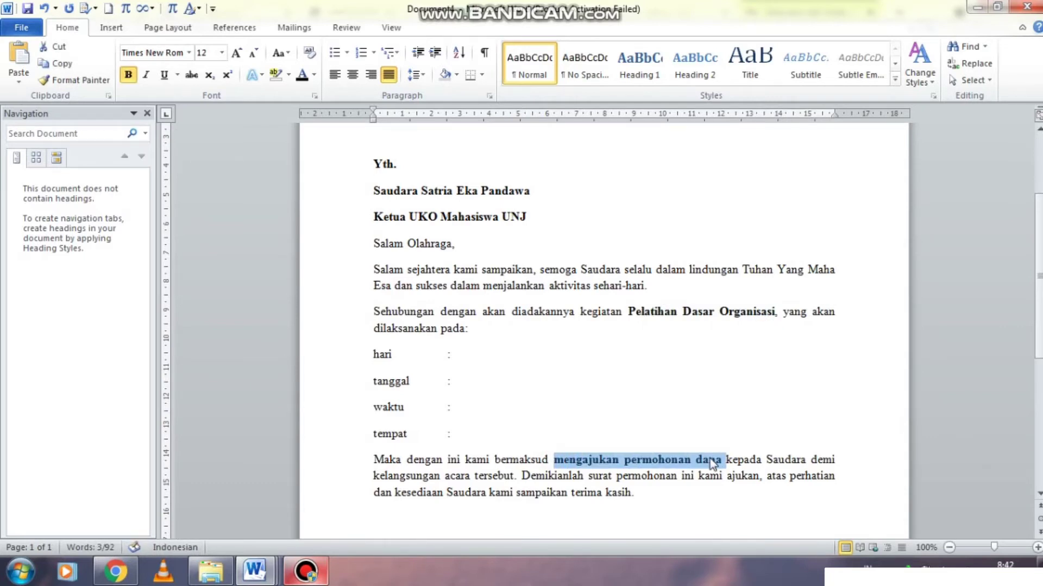
click(709, 459)
click(693, 498)
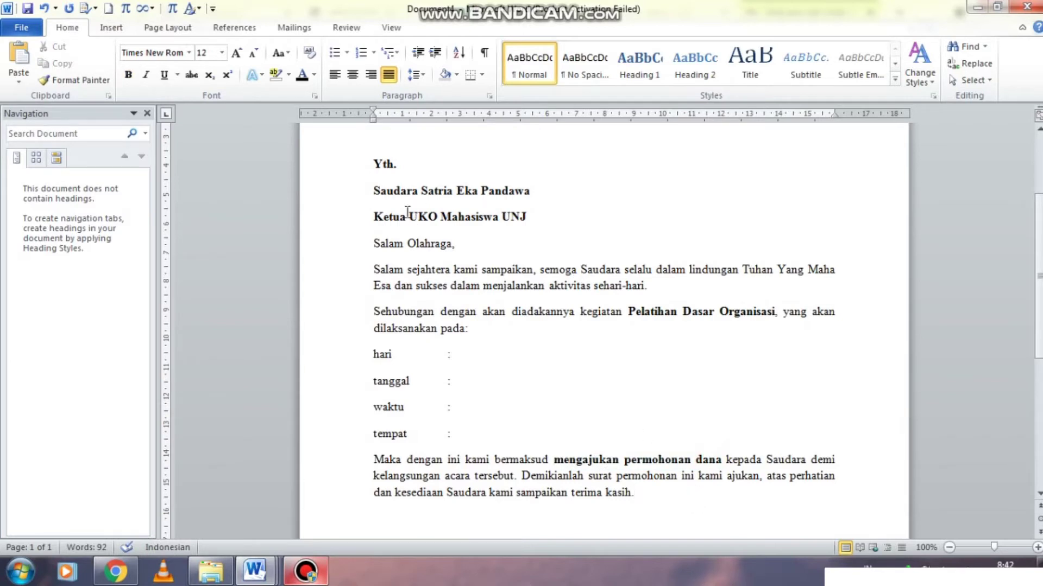
drag(373, 191, 419, 194)
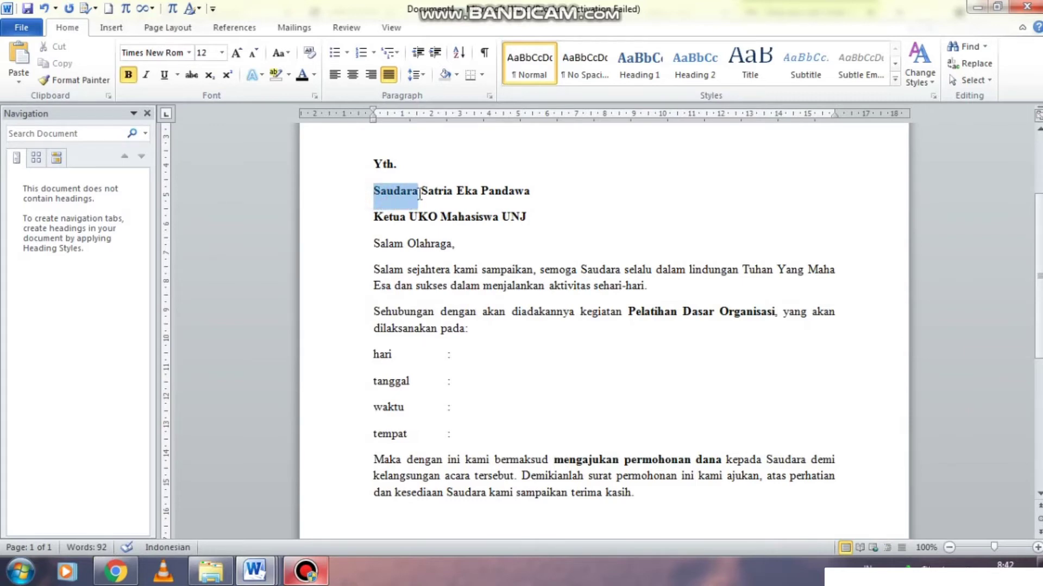
click(471, 286)
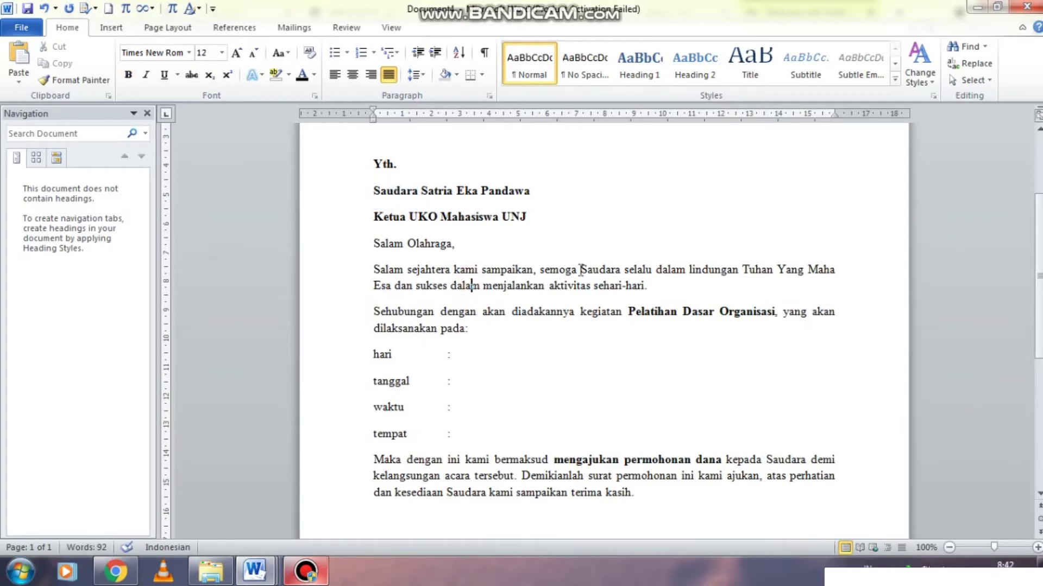
Examine each use of the form of address "Saudara" in the addressee line, the greeting paragraph and the closing paragraph
drag(580, 270, 621, 270)
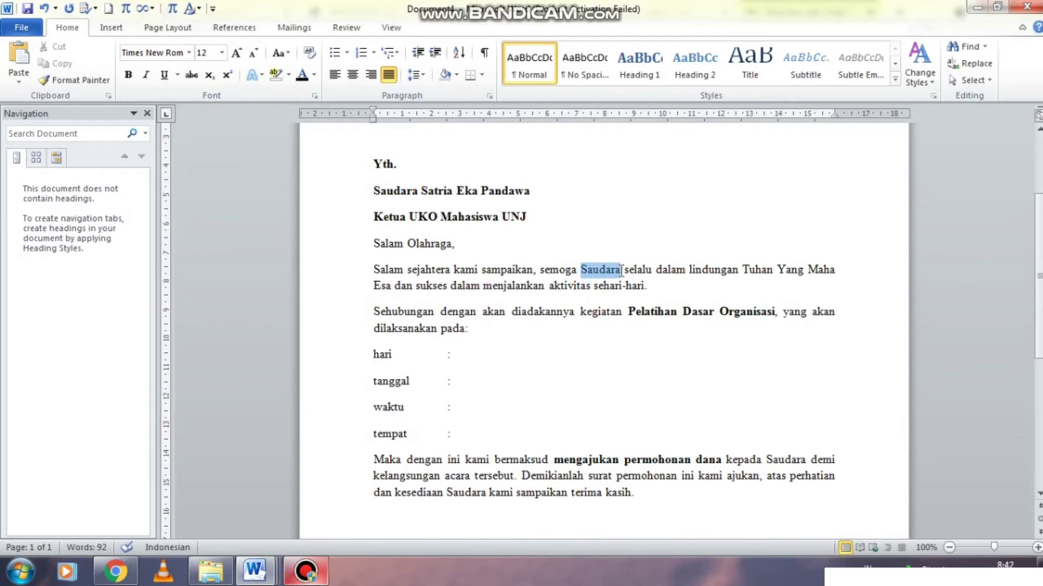
click(610, 286)
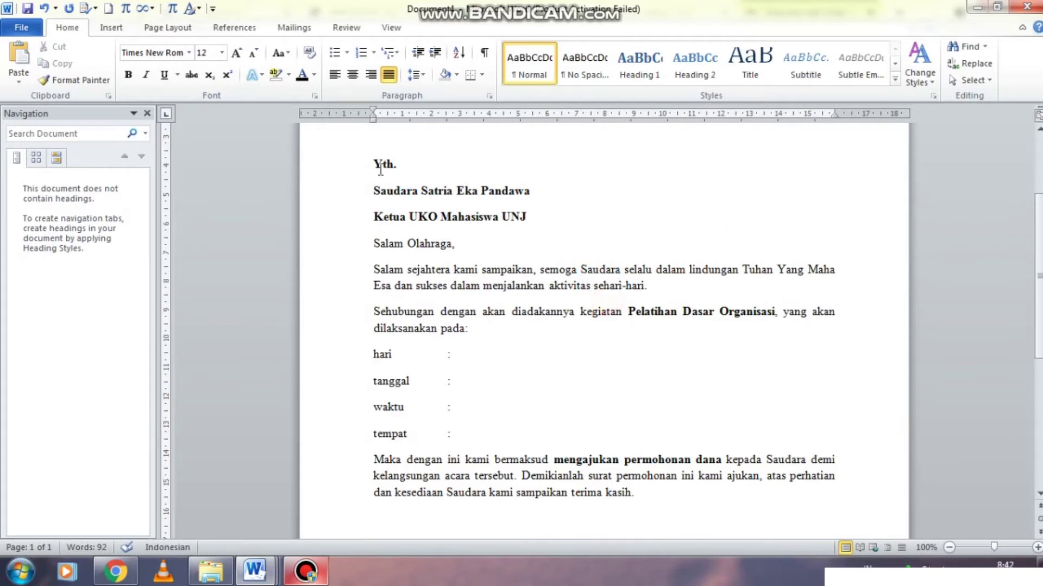
drag(373, 190, 417, 200)
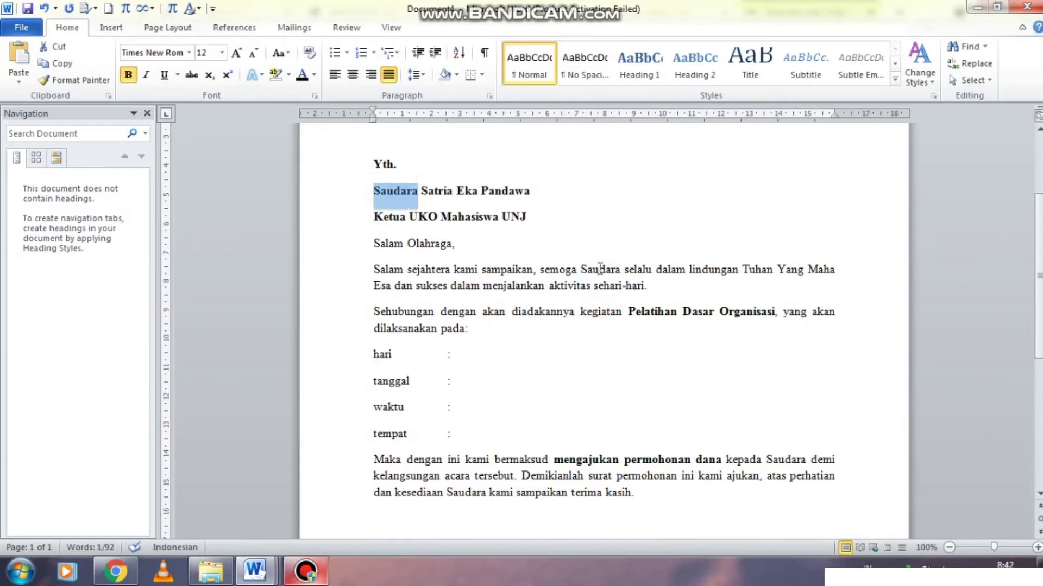
drag(580, 269, 620, 270)
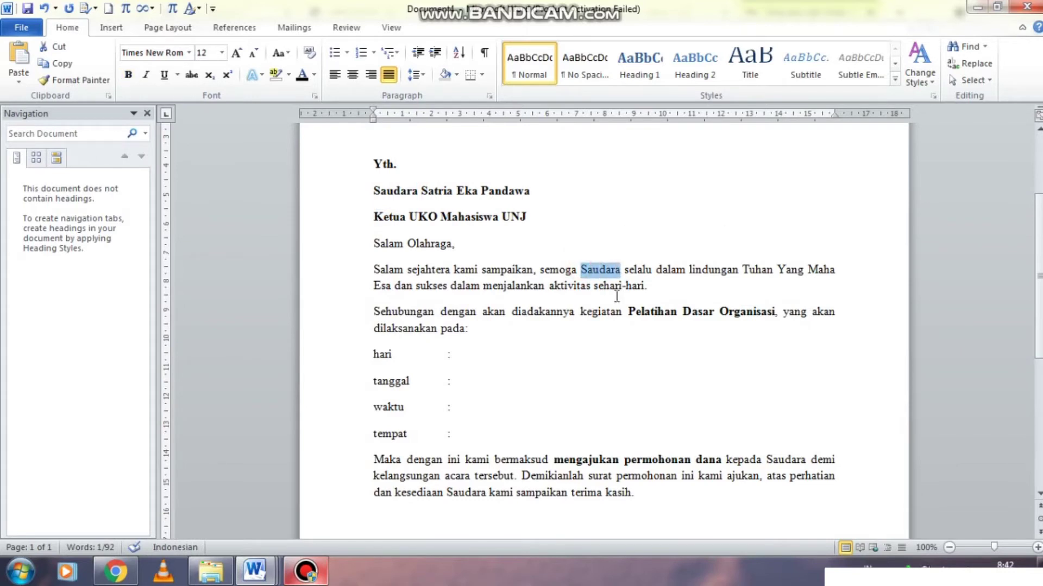
click(374, 190)
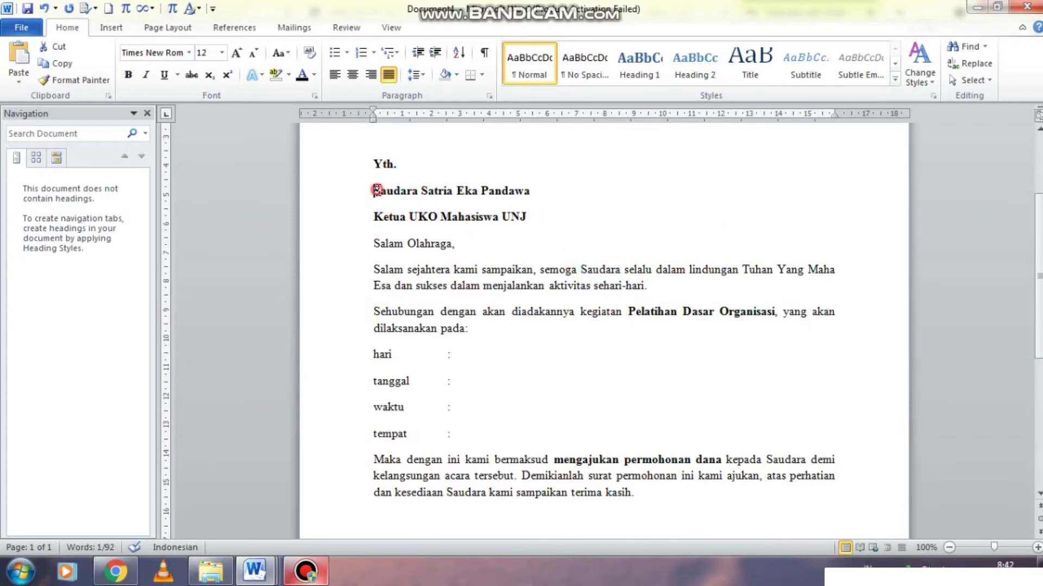
drag(373, 191, 418, 194)
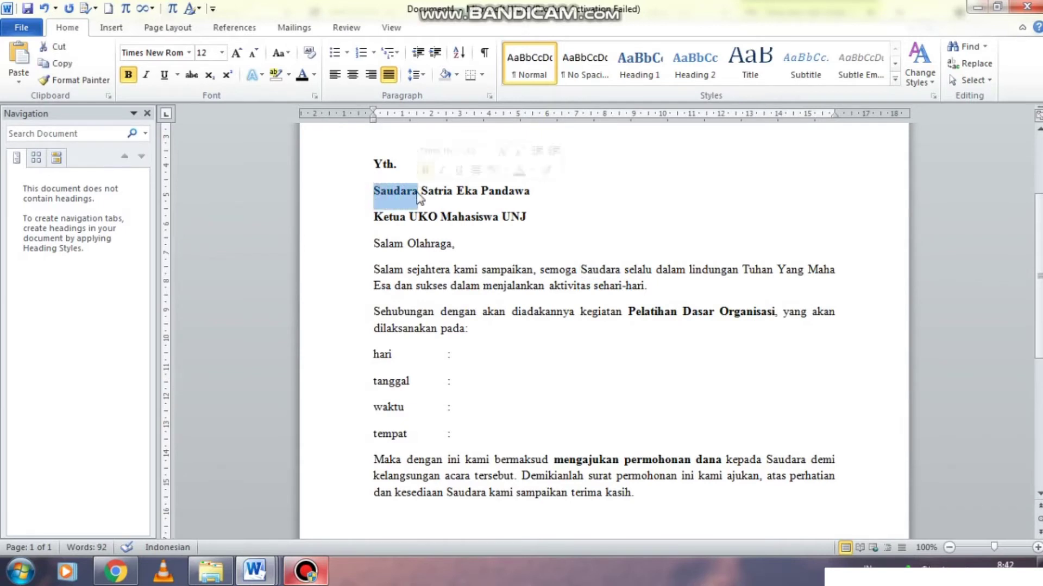
click(382, 196)
drag(580, 269, 621, 270)
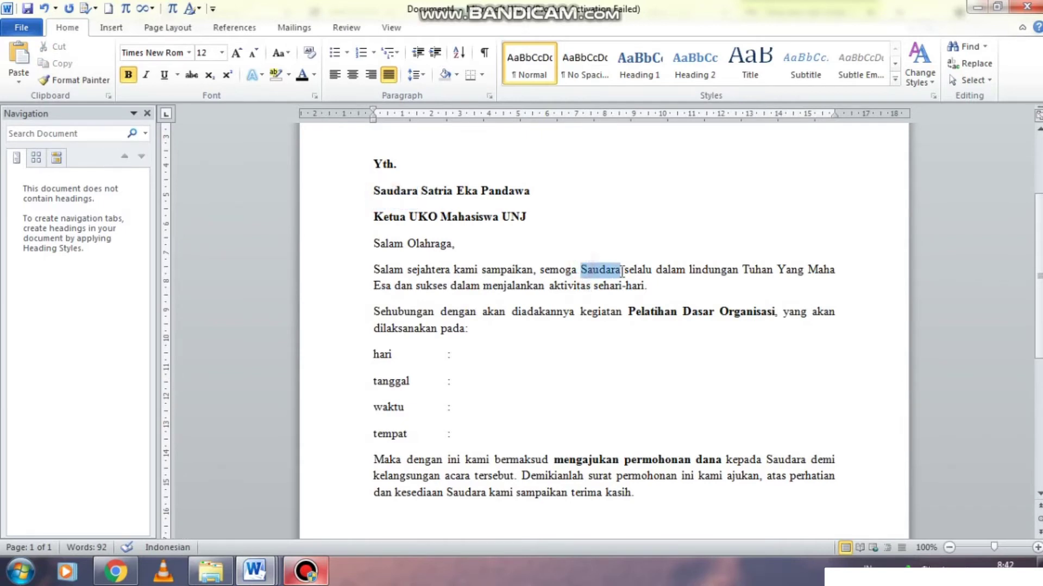
drag(767, 460, 802, 458)
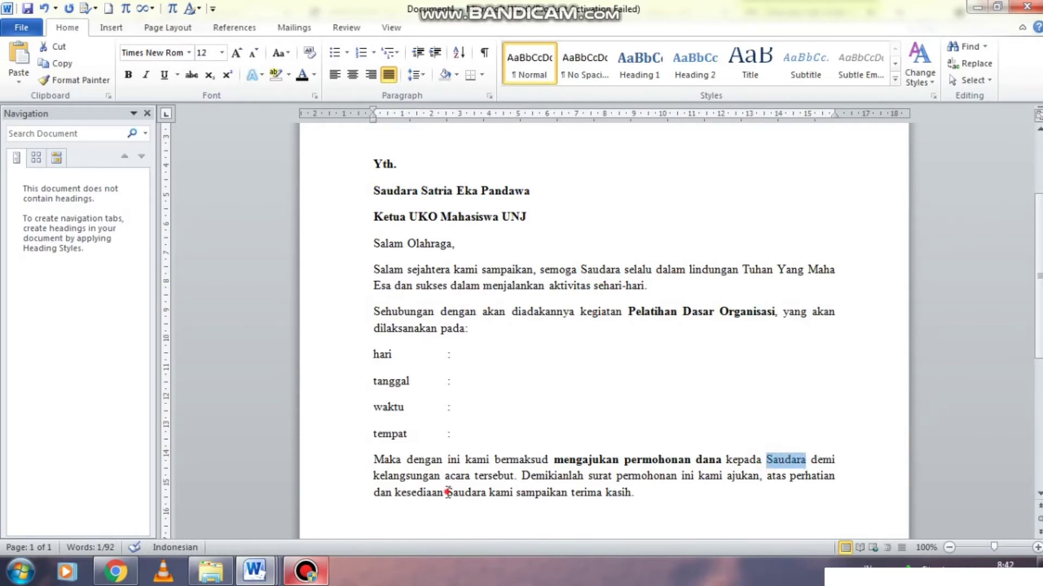
drag(447, 493, 486, 493)
click(684, 494)
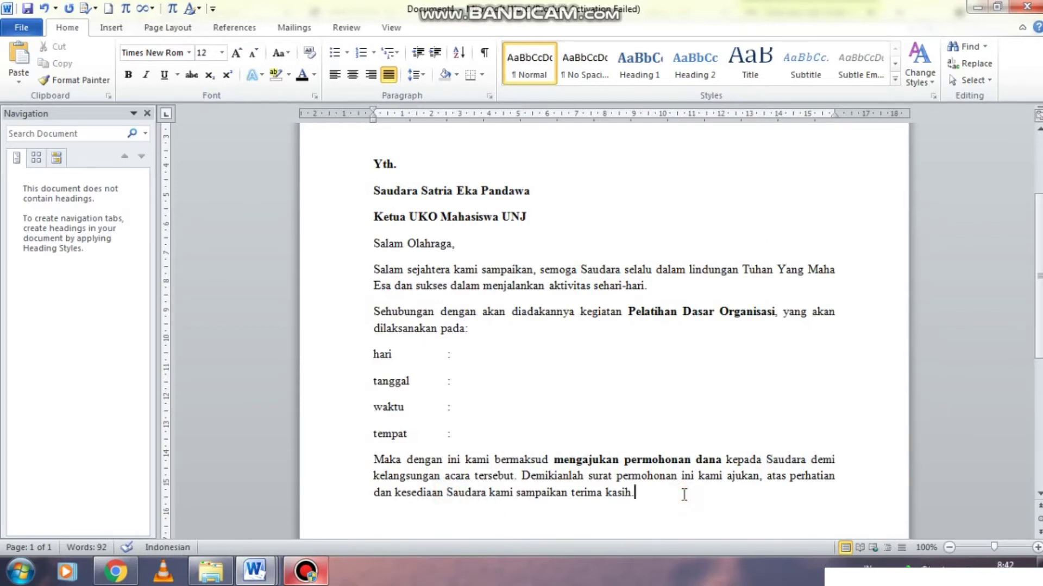
Fill in the event's "waktu" line with "Pukul 08.00 s.d. 15.00 WIB"
click(464, 389)
text(Pukul 08)
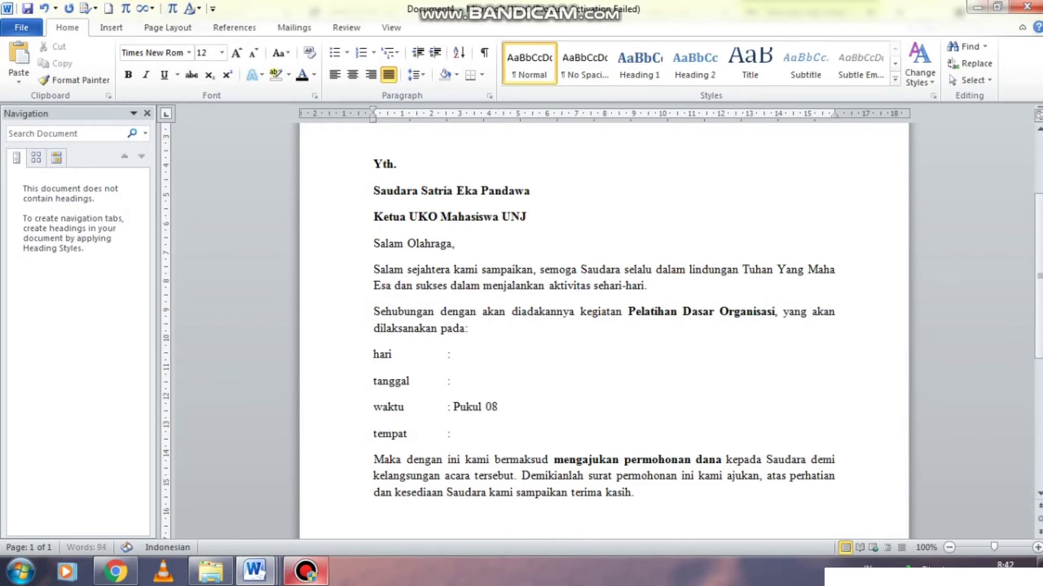
text(.00 s.d. 15.00 WIB)
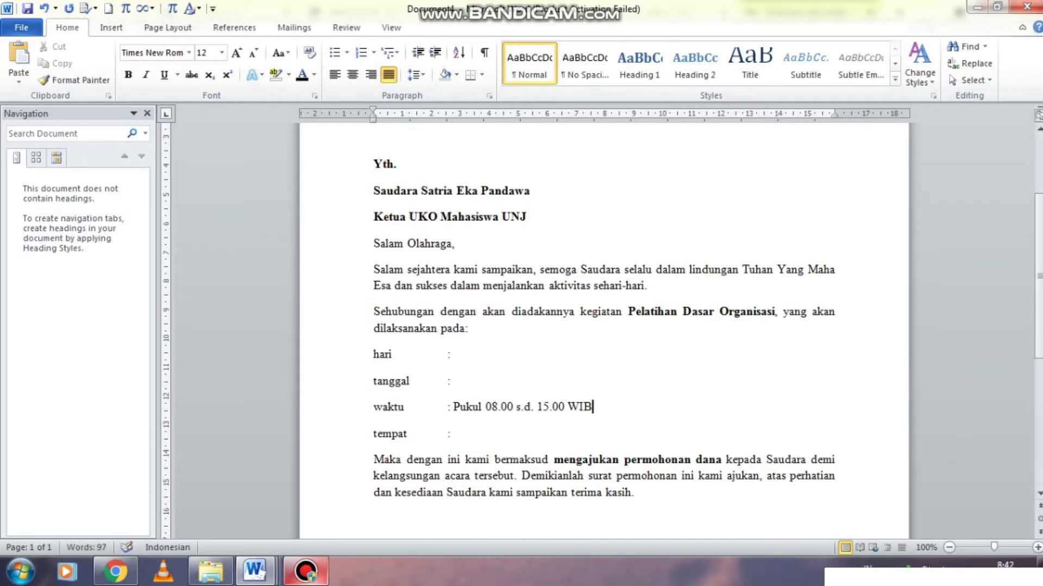
Add a new line reading "Mengadakan kegiatan" below the closing paragraph of the letter
double_click(655, 491)
click(654, 490)
key(Return)
text(Mengadakan kegiatan)
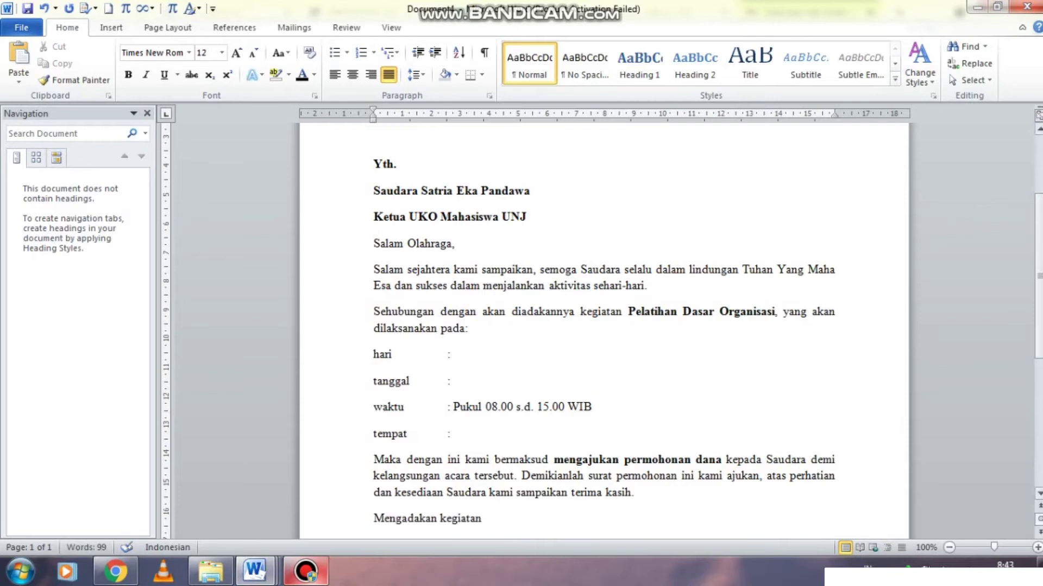
Highlight the "Mengadakan kegiatan" line in red
scroll(603, 326, down, 8)
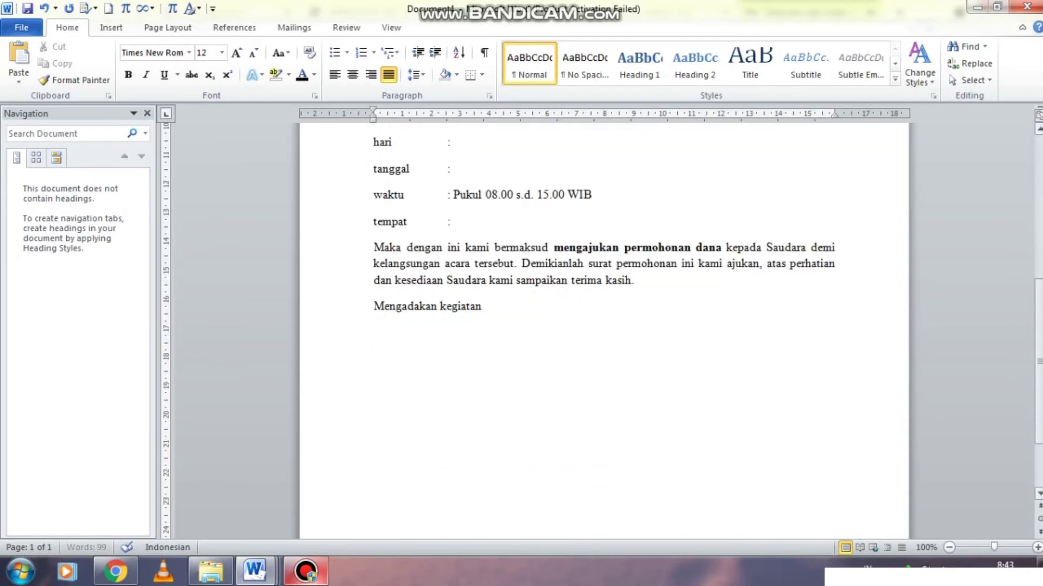
drag(501, 279, 353, 294)
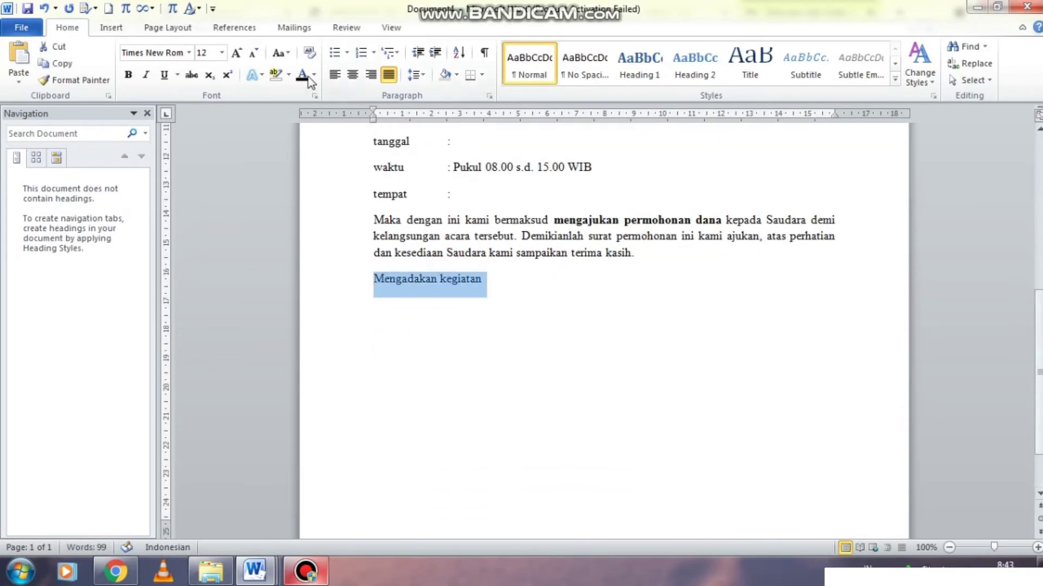
click(288, 75)
click(286, 120)
Insert a table of three columns and five rows below the highlighted "Mengadakan kegiatan" line
click(548, 299)
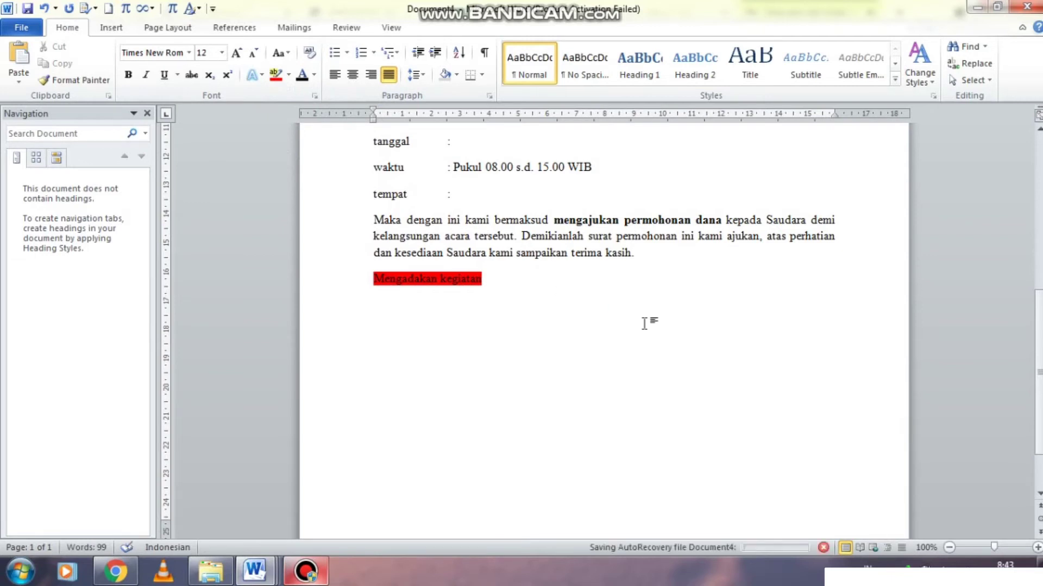
click(111, 28)
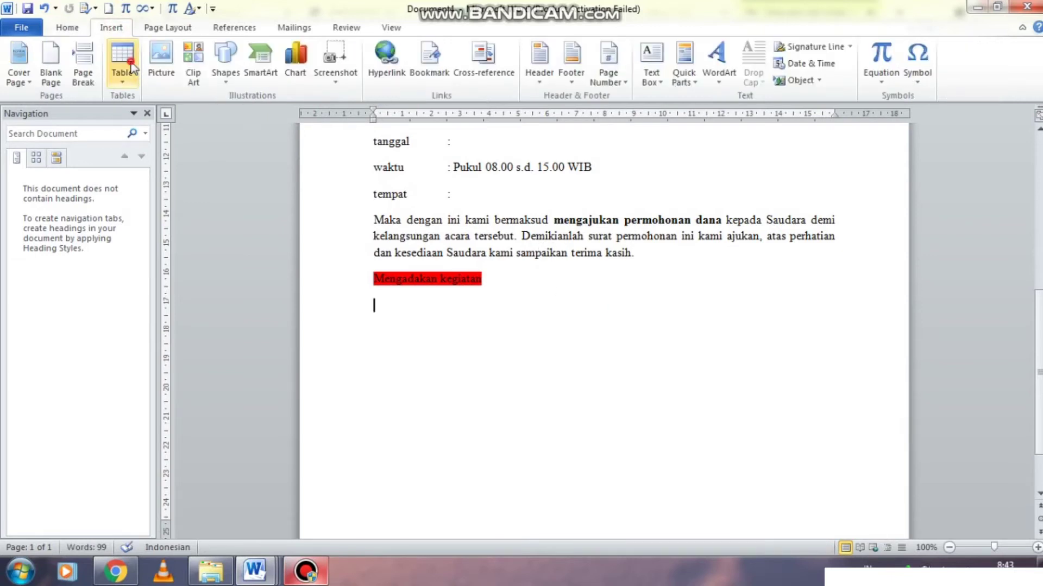
click(122, 59)
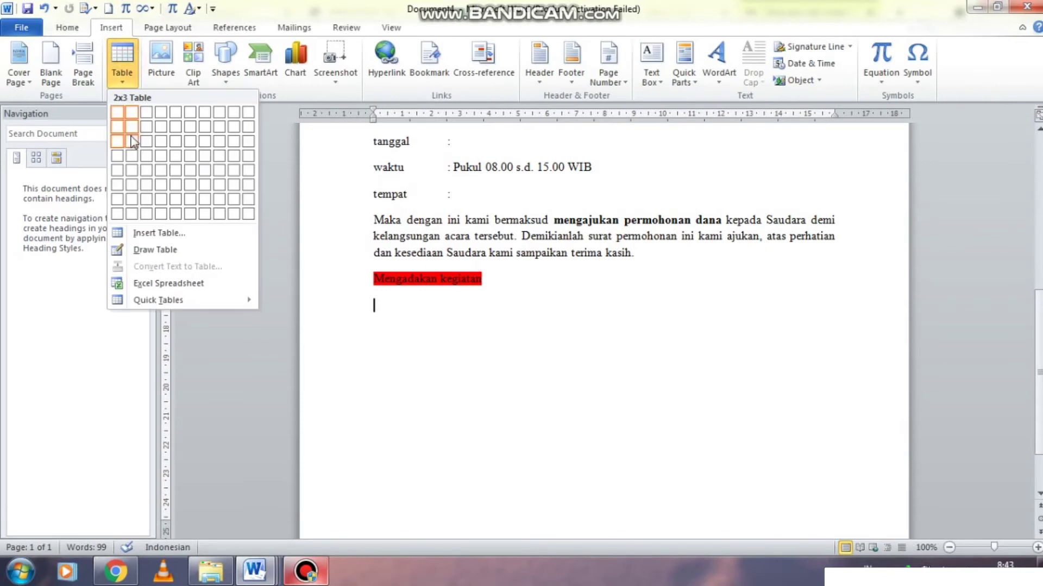
click(147, 170)
Fill the table's first column with "Ketua", "Klub Olahraga", an empty signature row, "Nama Lengkap" and "NIM/No. Anggota"
text(Ketua)
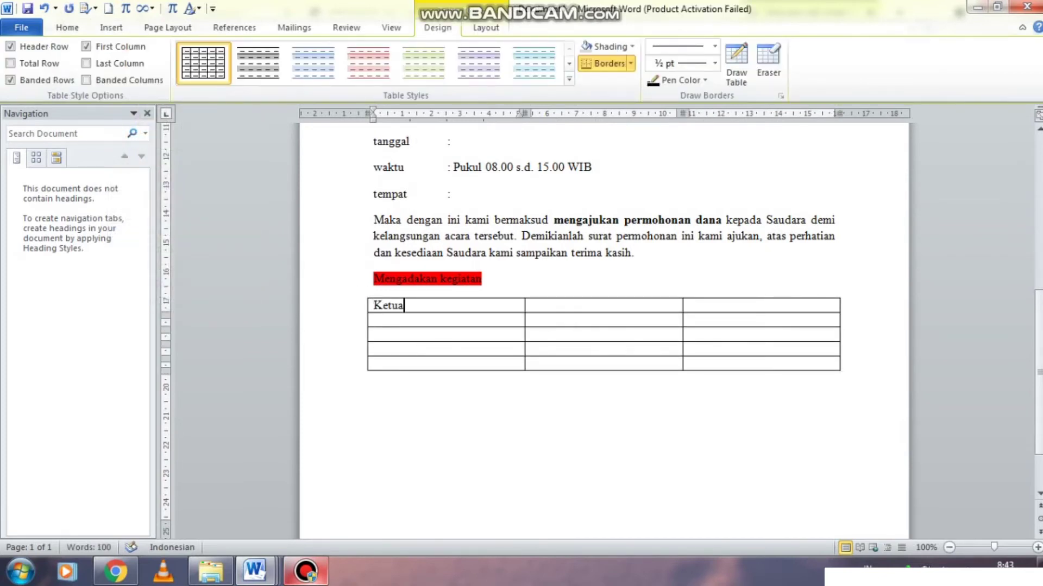
key(Down)
text(Klub Olahraga)
click(442, 337)
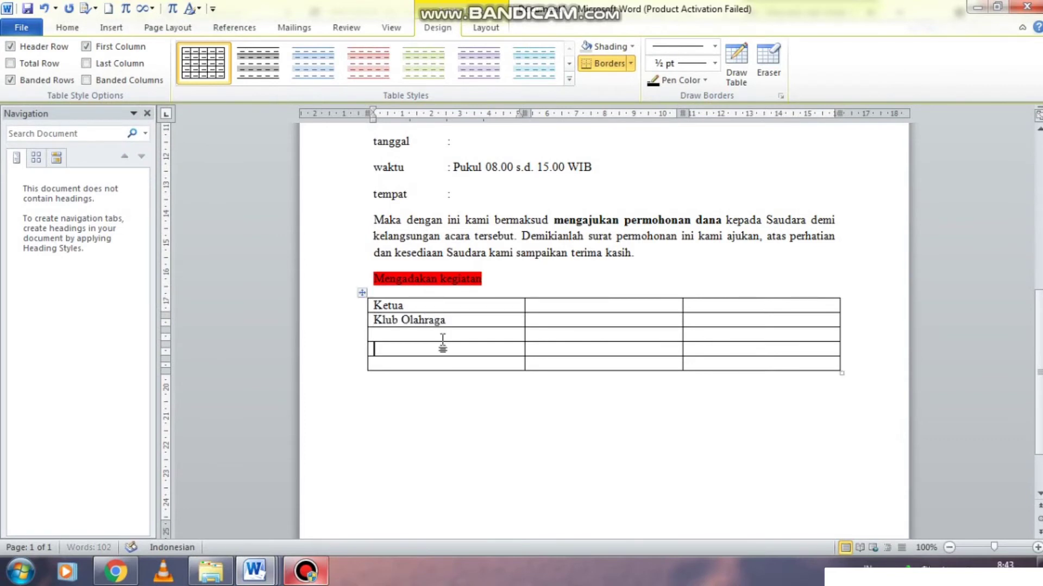
text(Nama Lengkap)
key(Down)
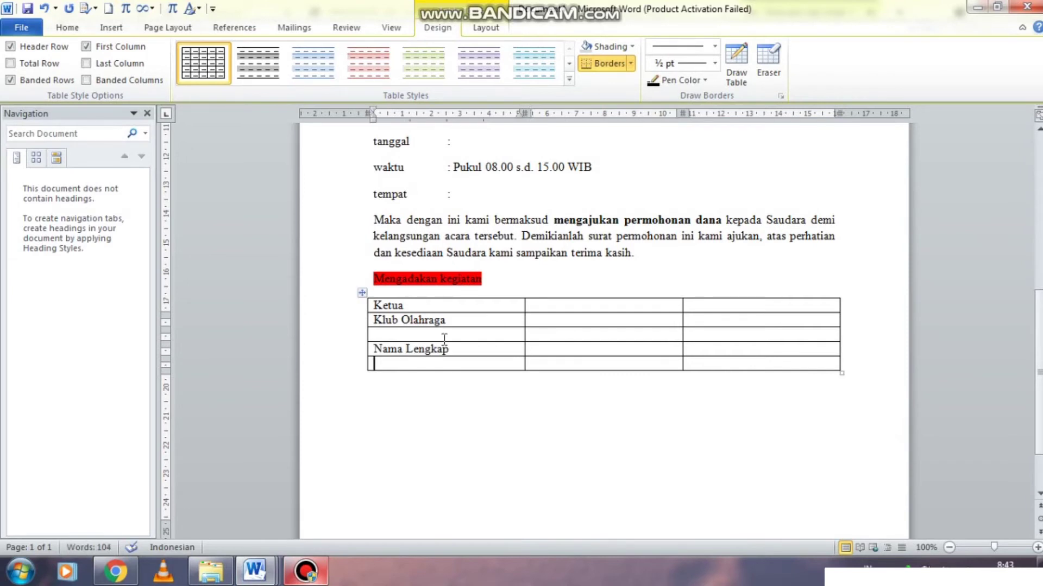
text(NIM/No. Anggota)
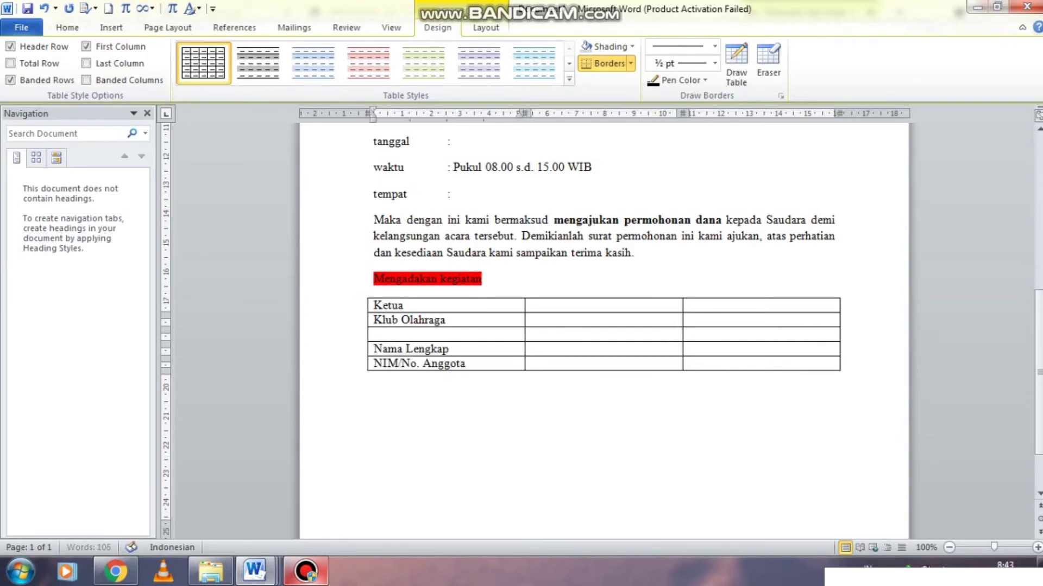
Enter "Ketua Pelaksana" and "Nama Kegiatan" in the first two rows of the table's third column
click(718, 303)
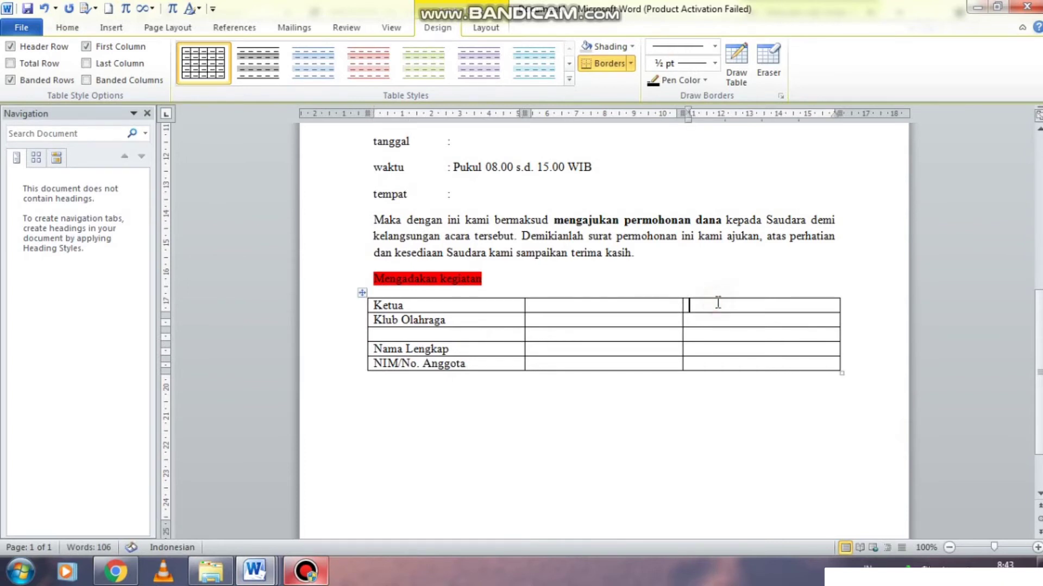
text(Ketua)
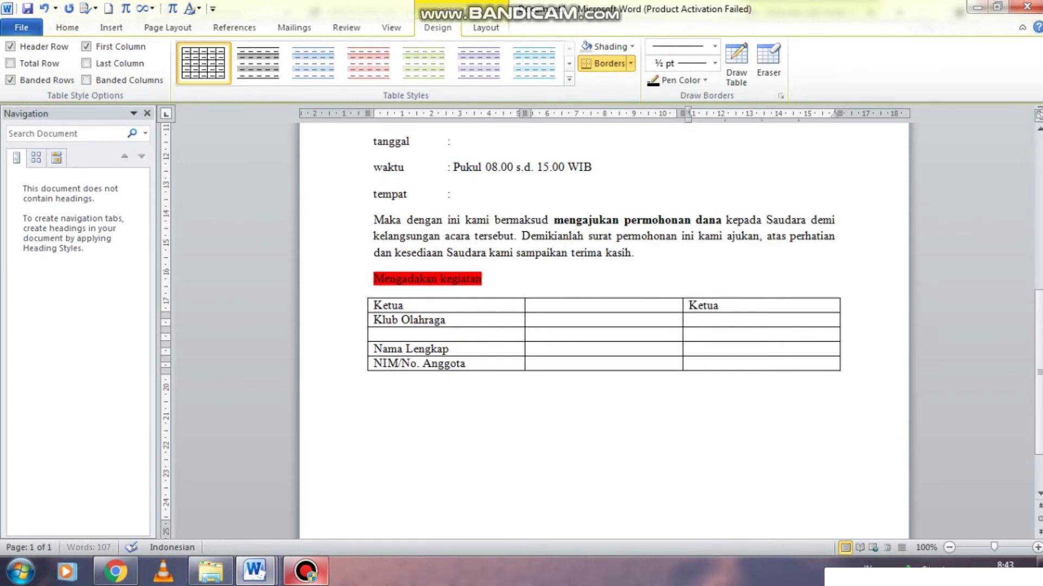
text( Pelaksana)
key(Down)
text(Na)
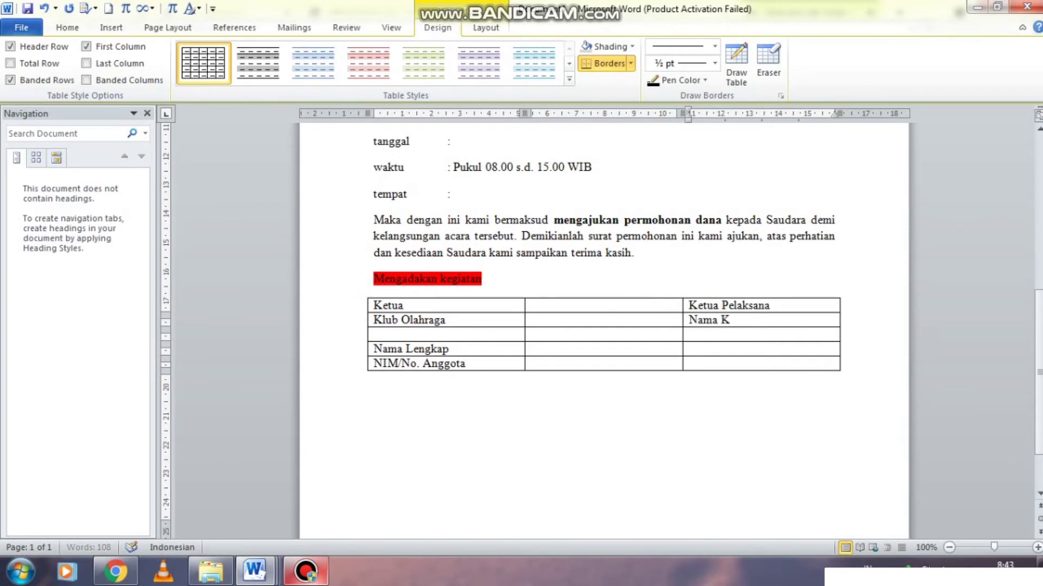
Enter "Nama" and "NIM/No. Anggota" in the last two rows of the third column, leaving the signature row empty
key(Down)
key(Down)
key(Down)
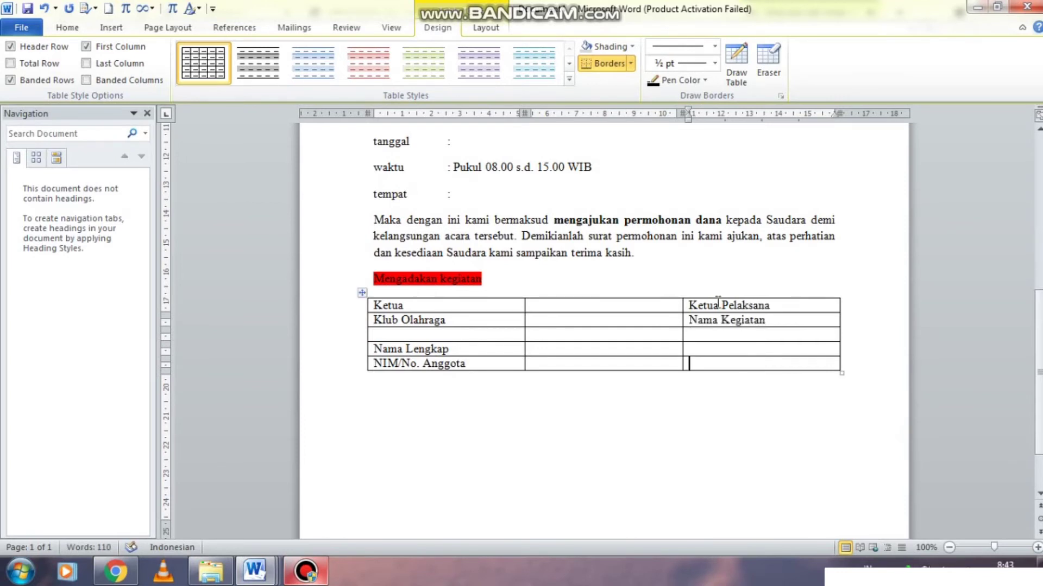
key(Up)
text(N)
key(Down)
text(NIM/)
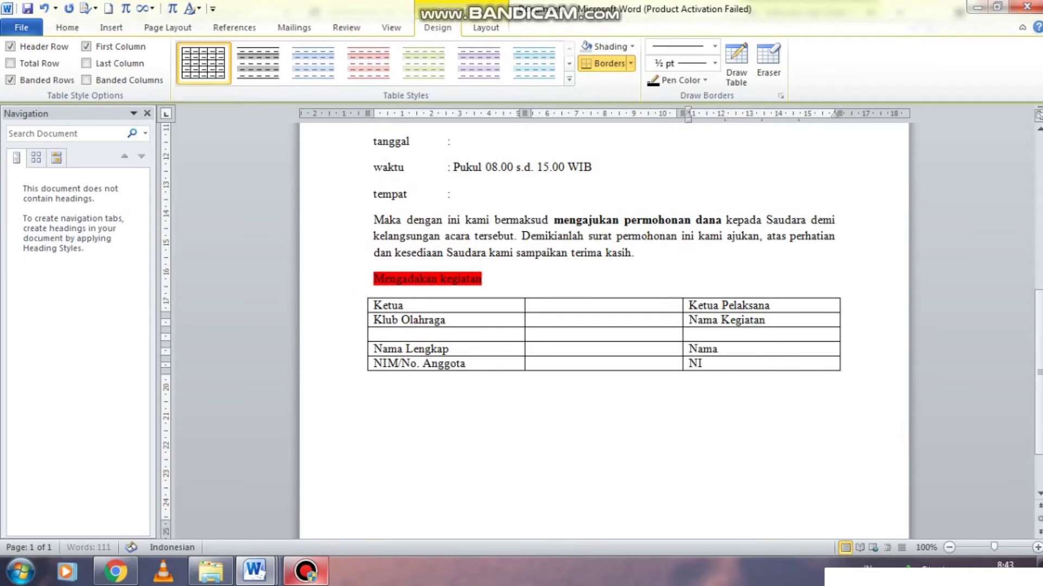
text(A)
key(BackSpace)
Insert a row above the table's first row and enter "Hormat kami," in its middle cell
click(631, 307)
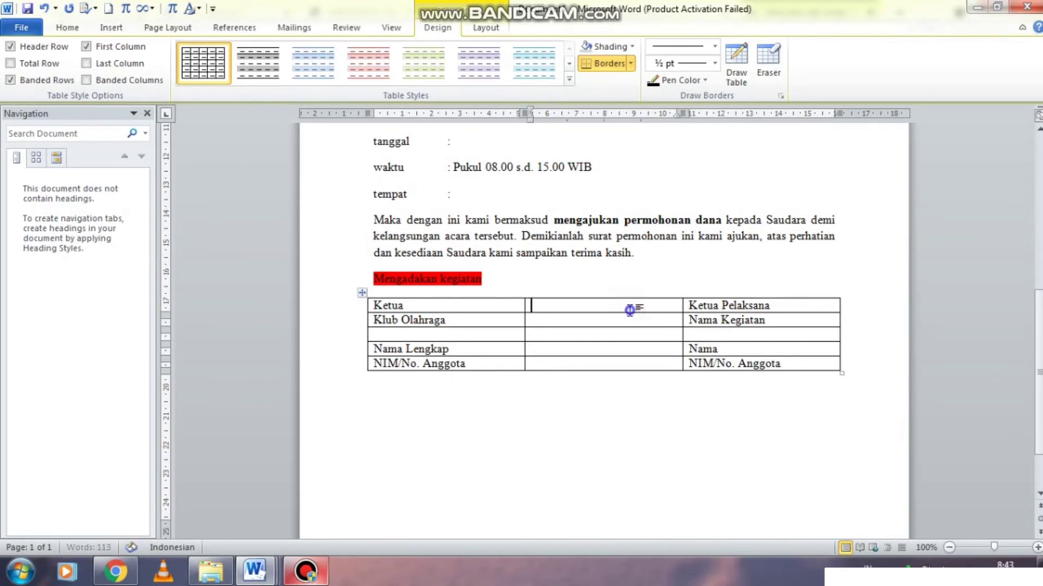
right_click(632, 305)
mouse_move(742, 275)
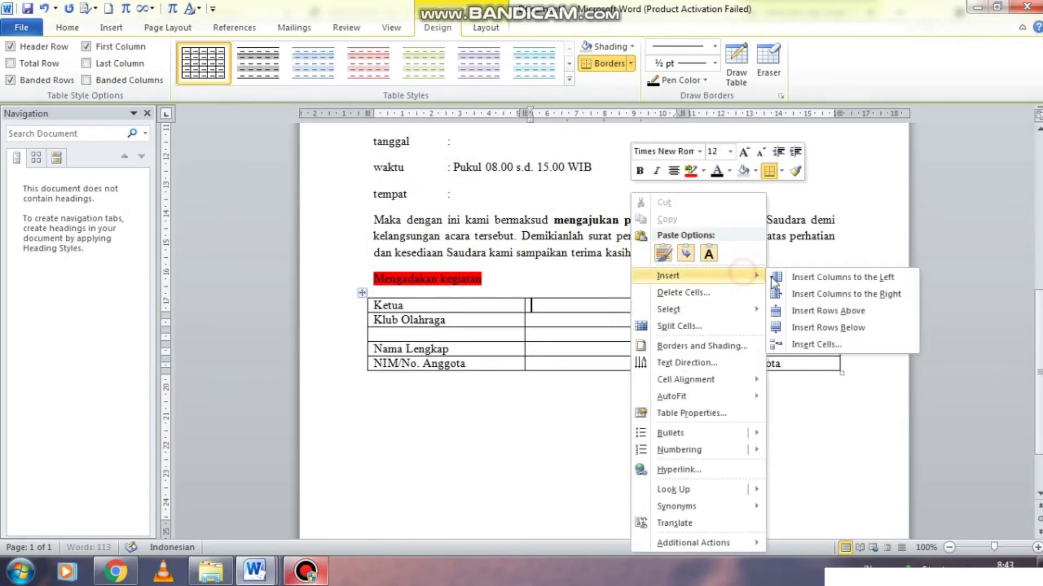
click(787, 313)
click(613, 304)
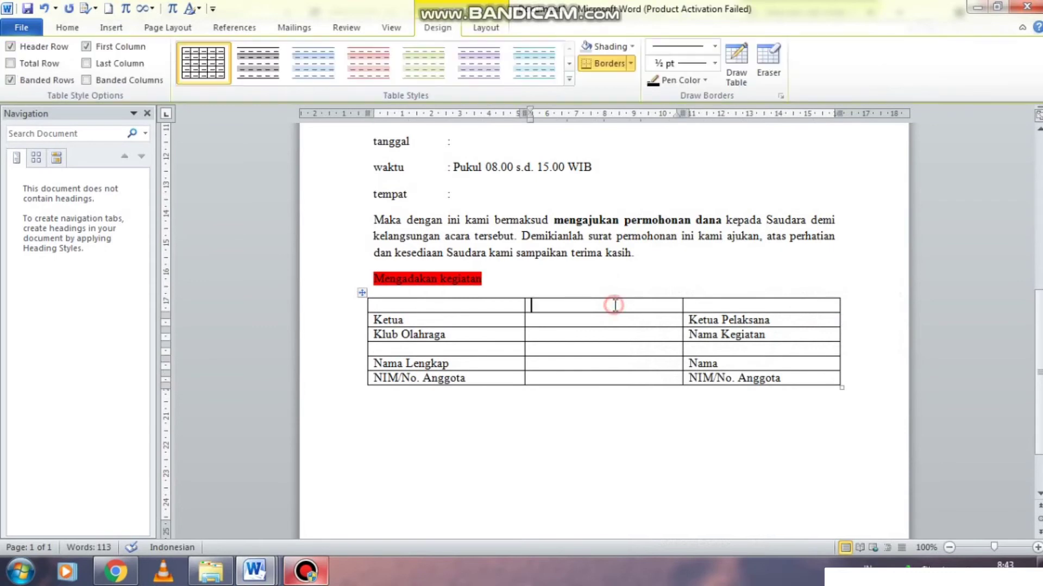
text(Hormat kami)
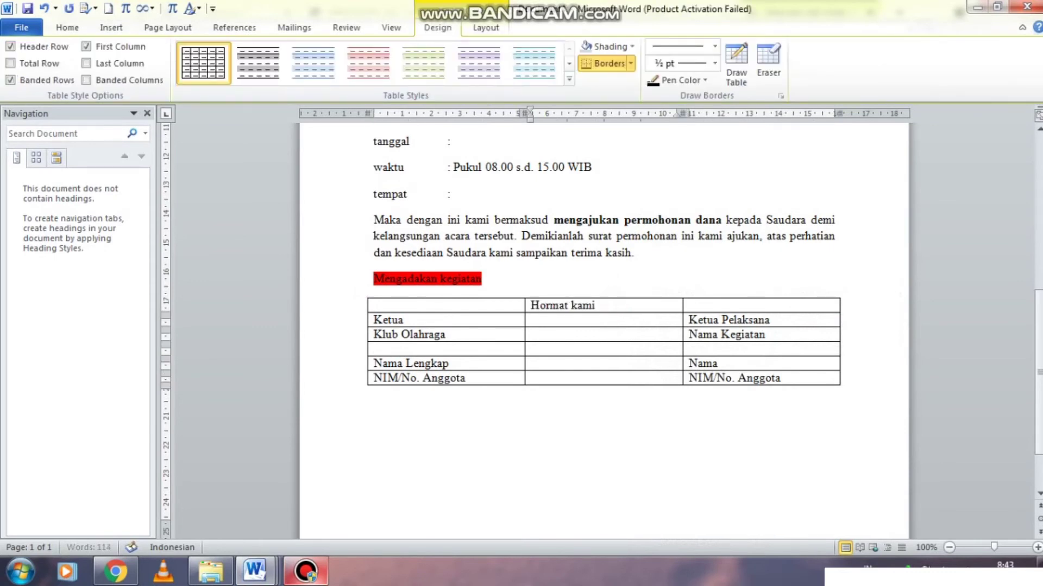
text(,)
Add five empty rows at the end of the table, below the "NIM/No. Anggota" row
right_click(803, 378)
mouse_move(846, 106)
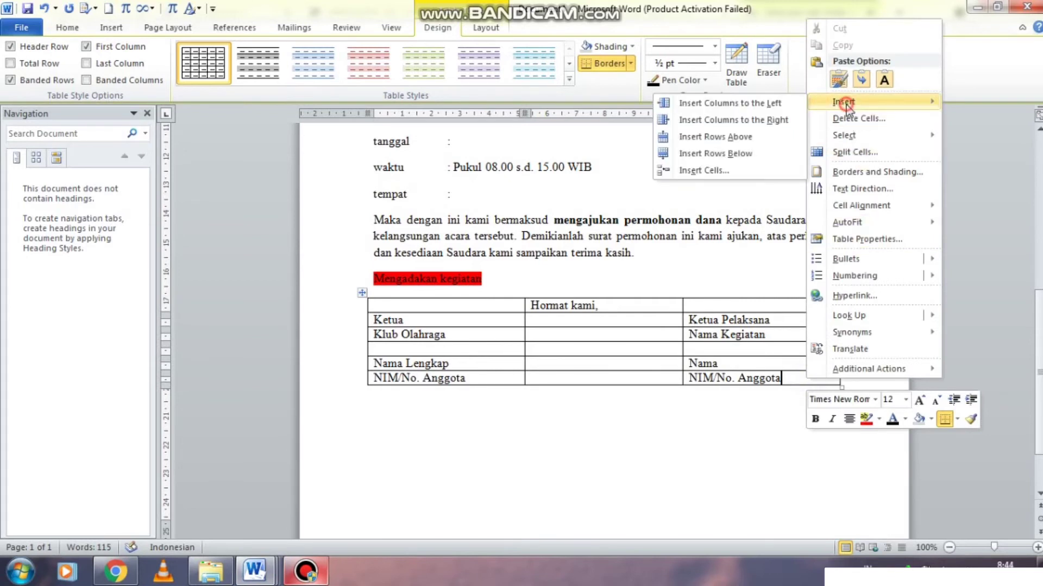
click(714, 153)
click(848, 392)
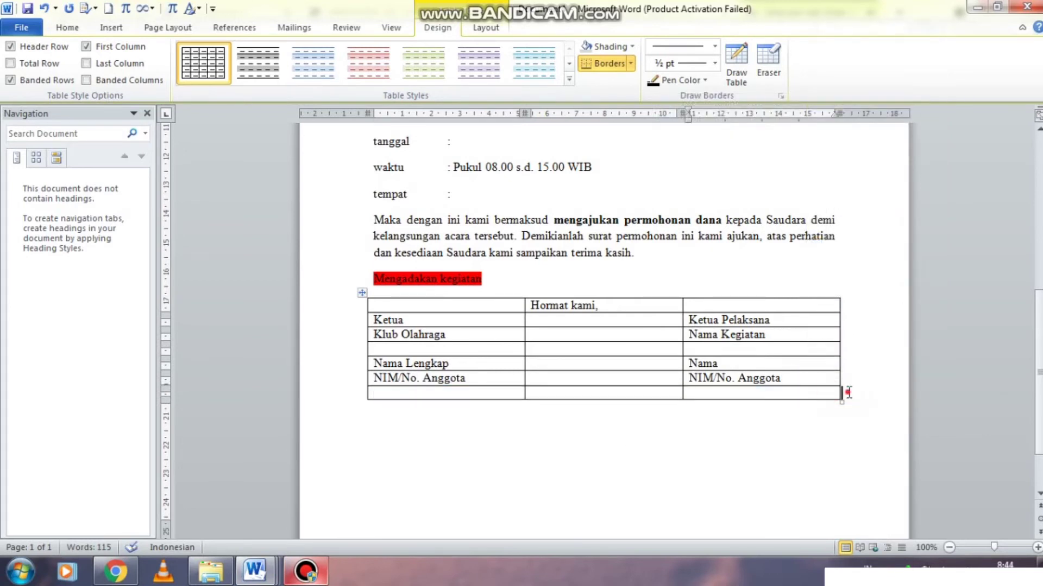
key(Return)
key(Return)
key(Return)
key(Return)
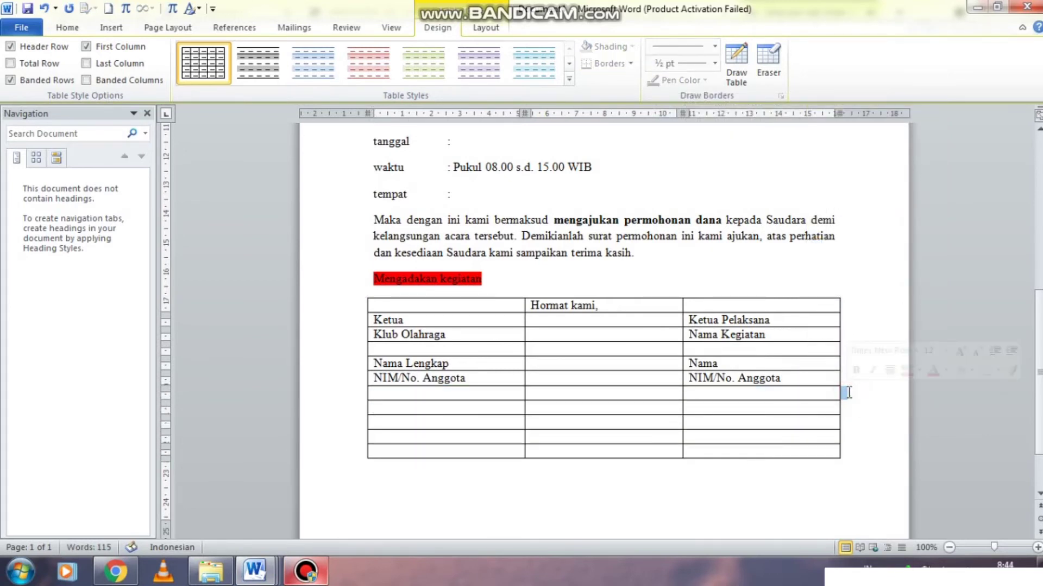
Enter "Mengetahui," and "Dosen Pembimbing" in the middle column, starting in the second of the empty rows at the table's end
click(618, 408)
text(Mengetahui,)
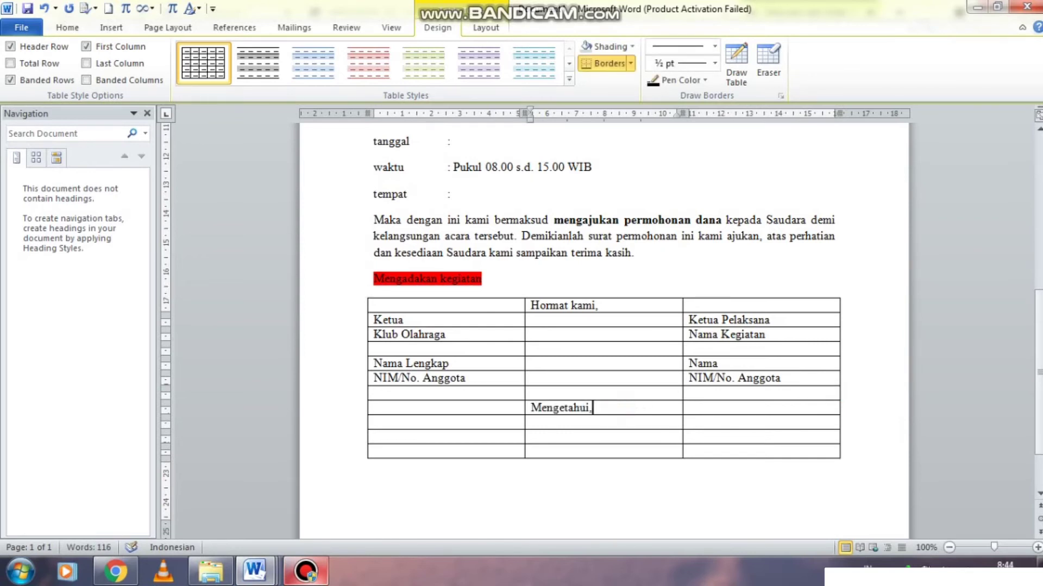
key(Down)
text(Dosen Pembimbing)
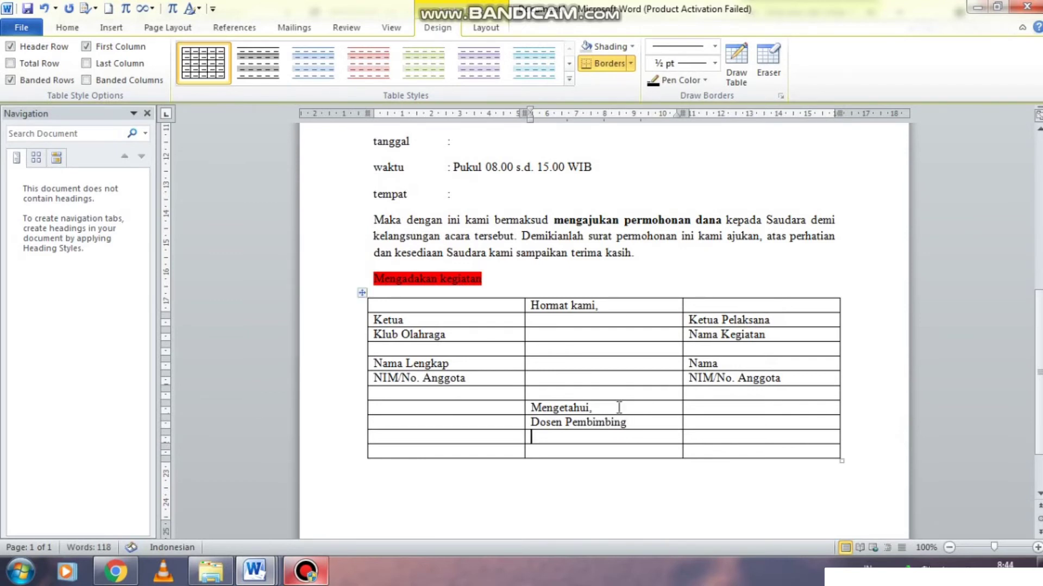
Enter "Klub Olahraga..." below "Dosen Pembimbing" in the middle column and add four more empty rows beneath that row
text(Klub Olah)
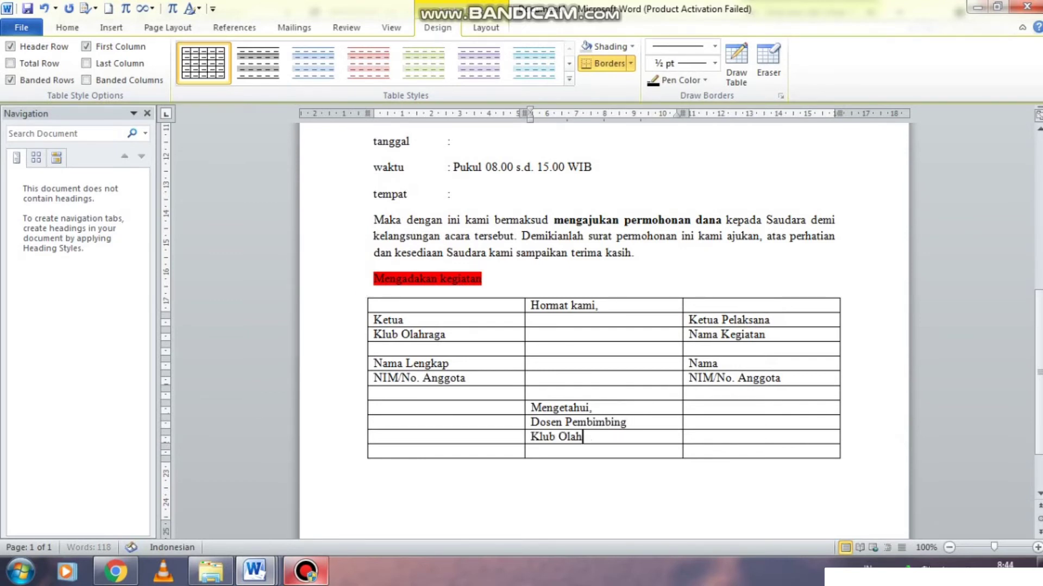
text(raga...)
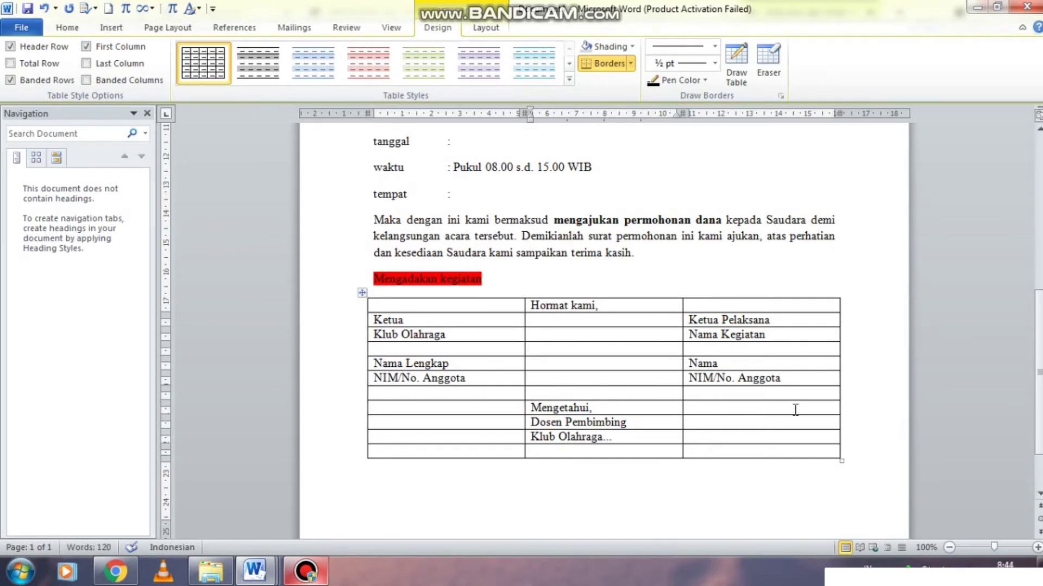
click(857, 437)
key(Return)
click(857, 437)
key(Return)
click(857, 437)
key(Return)
click(857, 437)
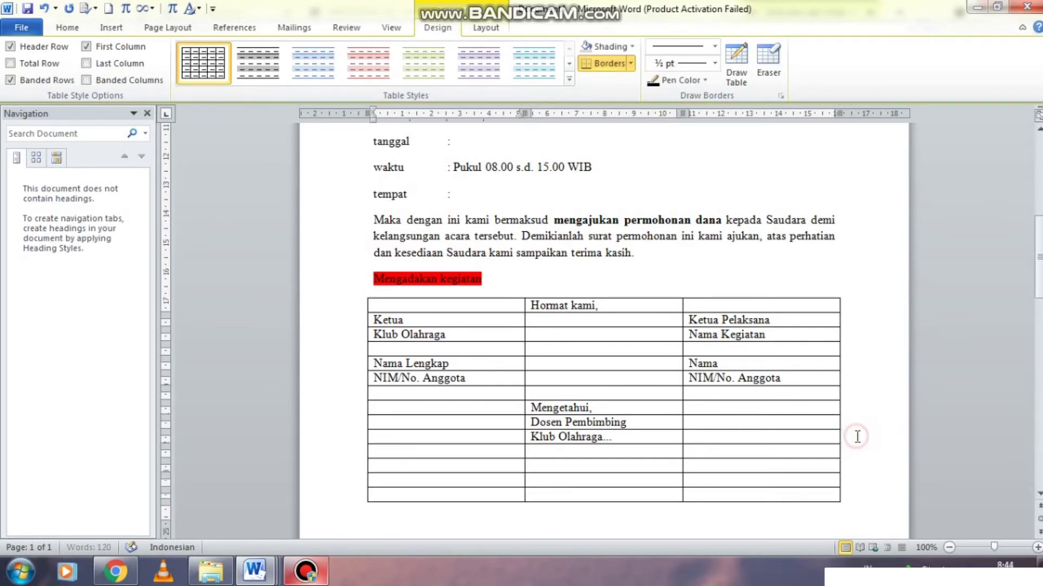
key(Return)
Enter "Nama dan Gelar" and "NIP" in the middle column of the table's last two rows
click(663, 492)
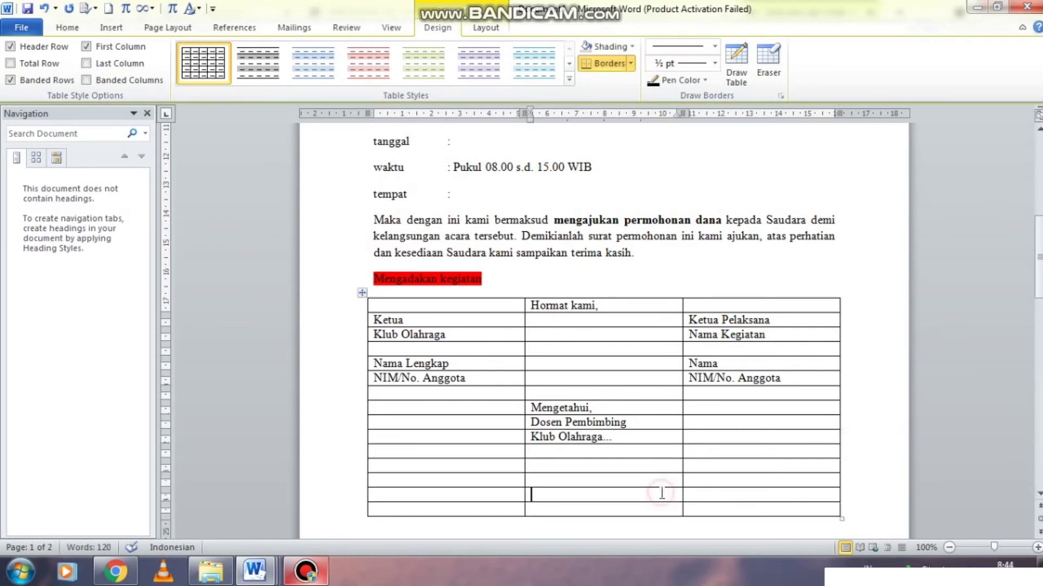
text(Nama dan Gela)
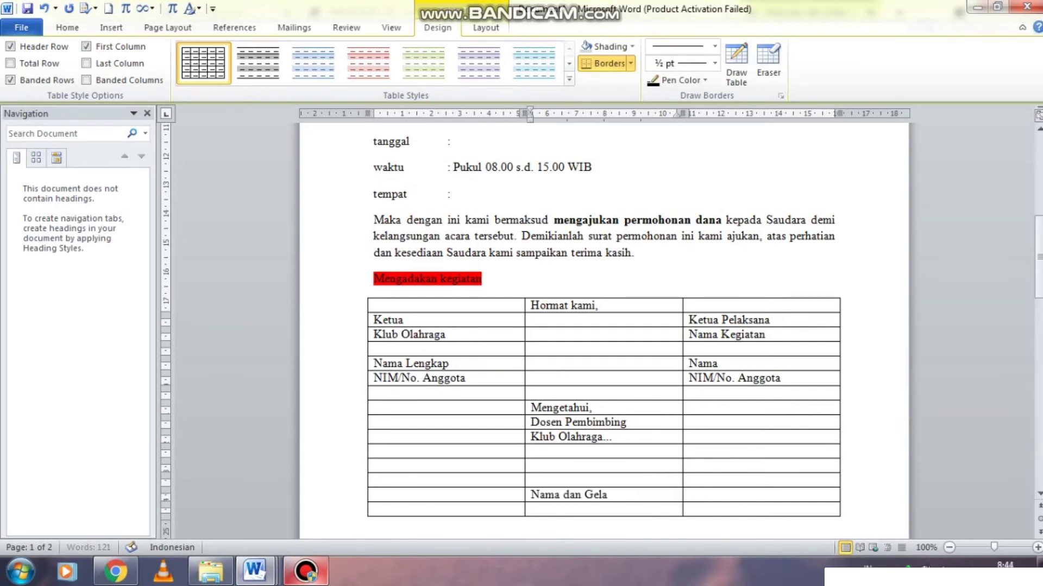
text(r)
key(Down)
text(NIP)
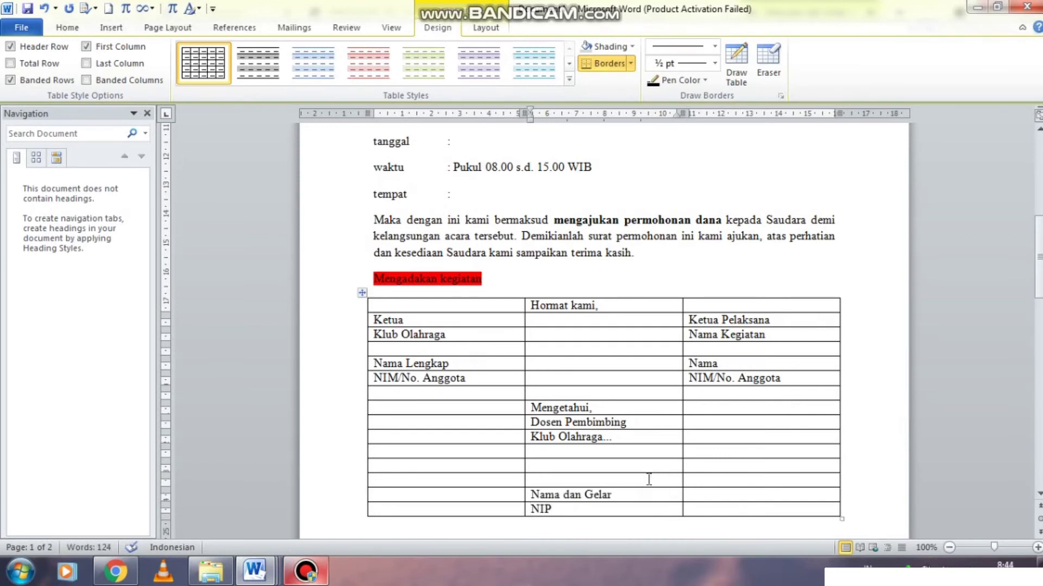
Bold the name and "NIM/No. Anggota" rows as well as the "Nama dan Gelar" and "NIP" cells
drag(442, 364, 705, 380)
key(ctrl+b)
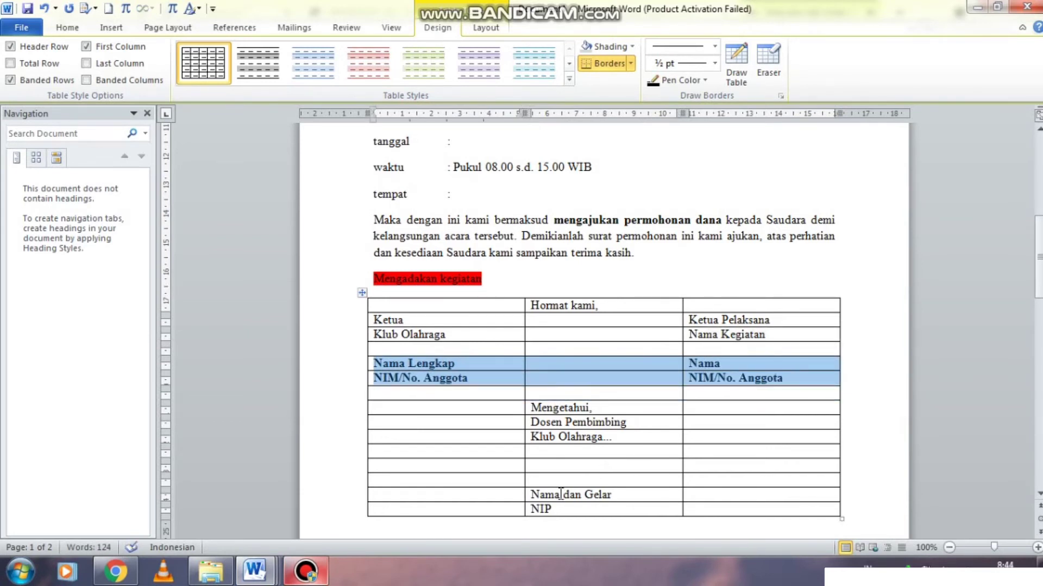
drag(561, 494, 564, 506)
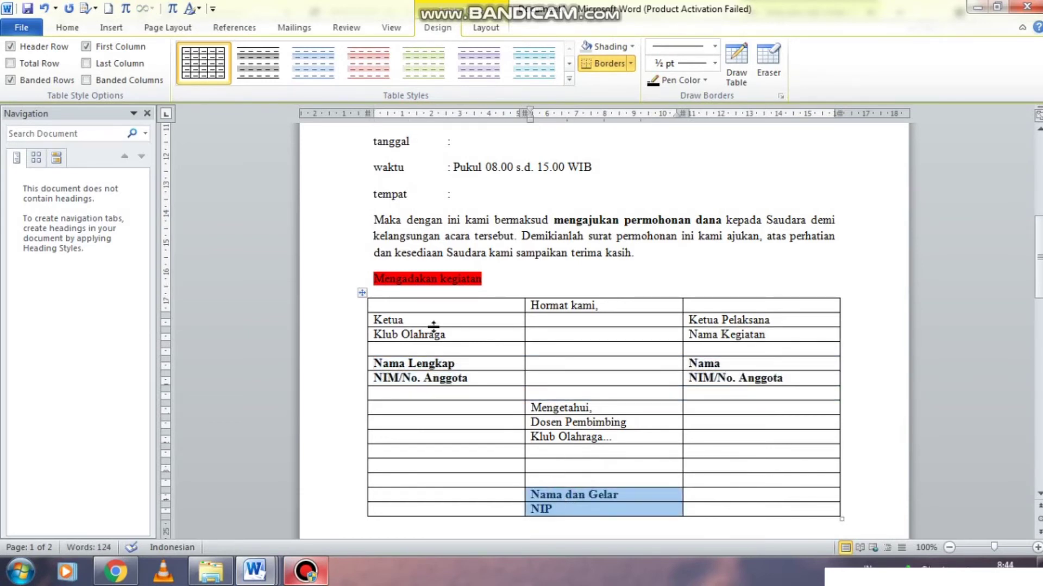
click(397, 363)
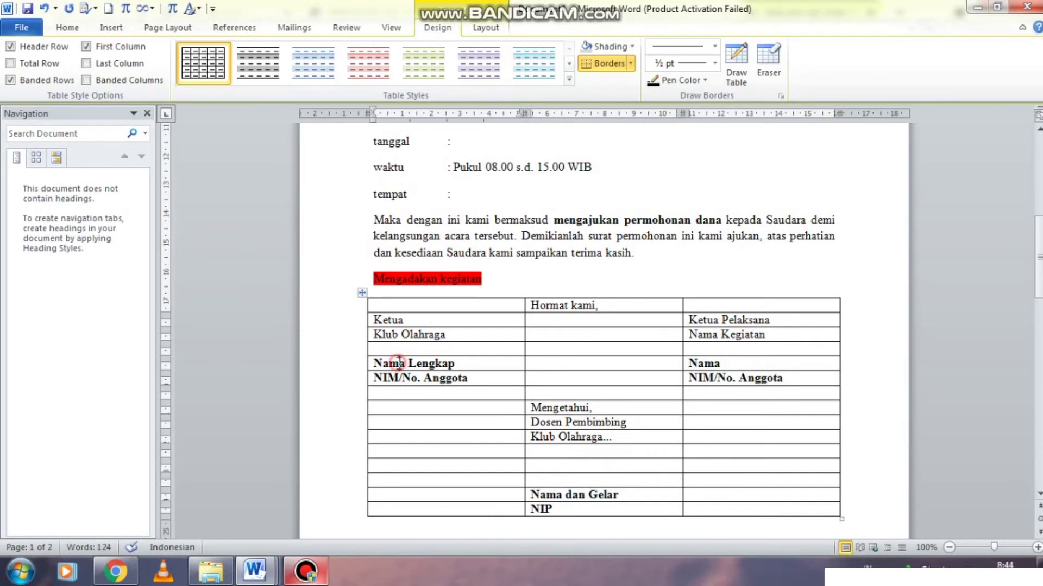
Set the font of the whole signature table to Times New Roman, size 12
click(361, 293)
click(67, 27)
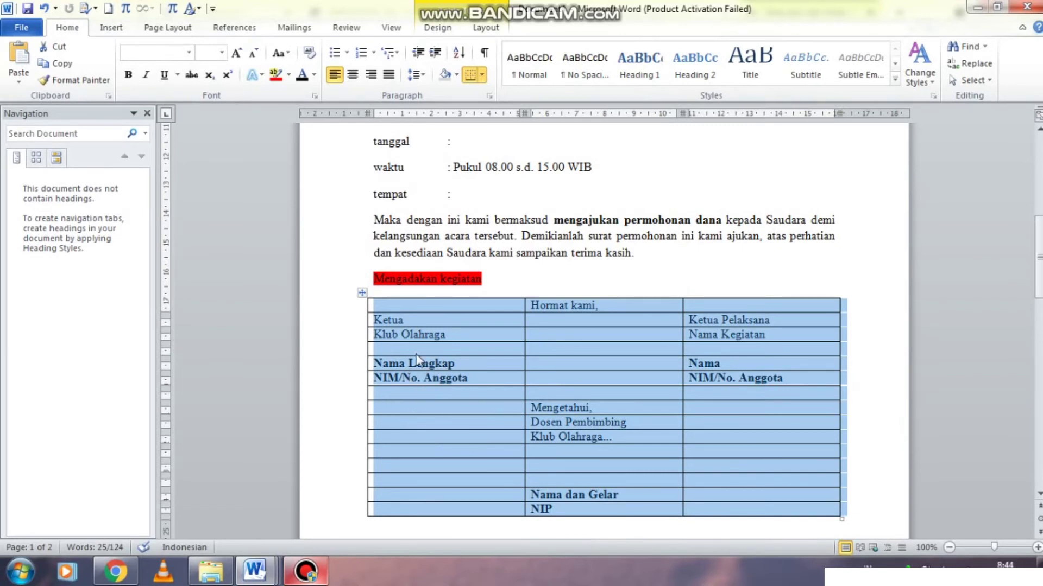
click(190, 52)
click(178, 141)
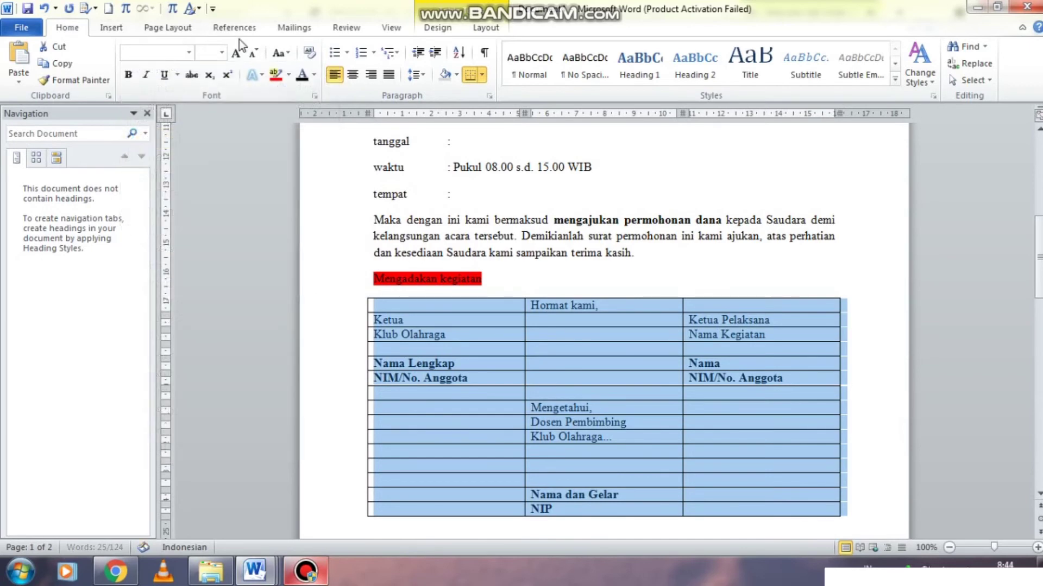
click(221, 53)
click(203, 121)
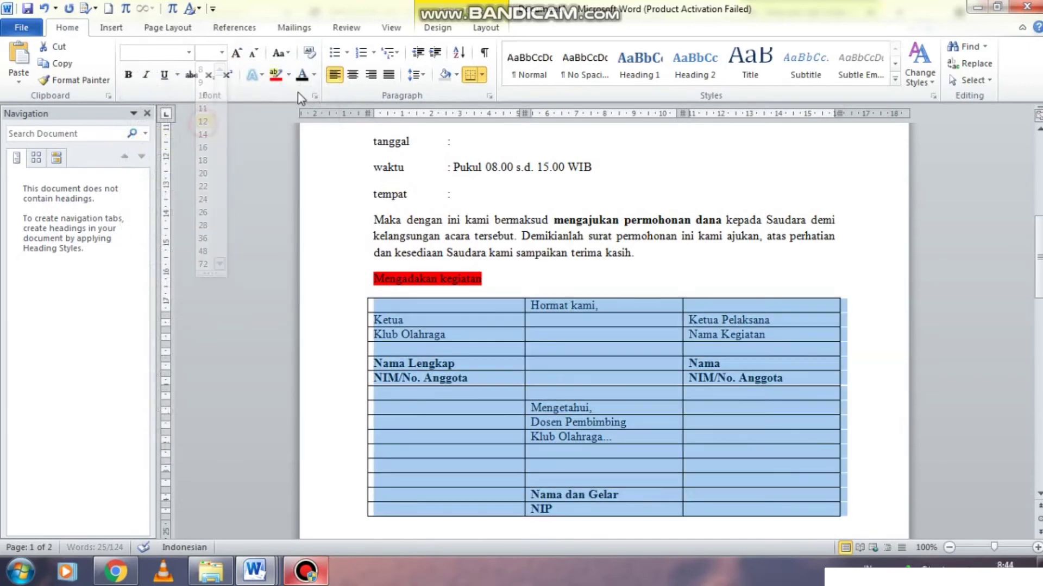
Slightly increase the line spacing of the whole table and remove the empty row above "Mengetahui,"
click(415, 75)
click(429, 112)
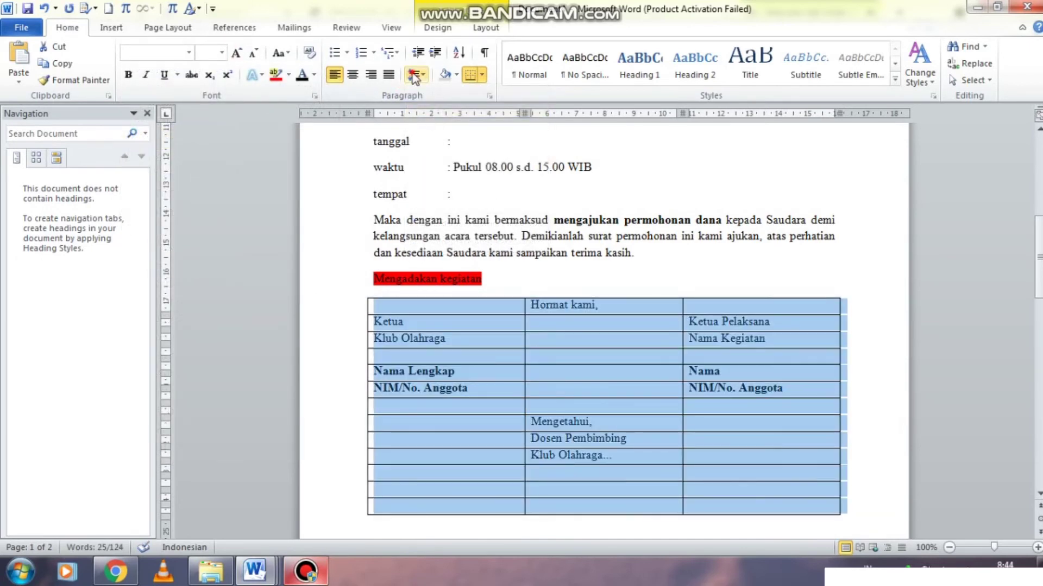
click(415, 75)
click(432, 126)
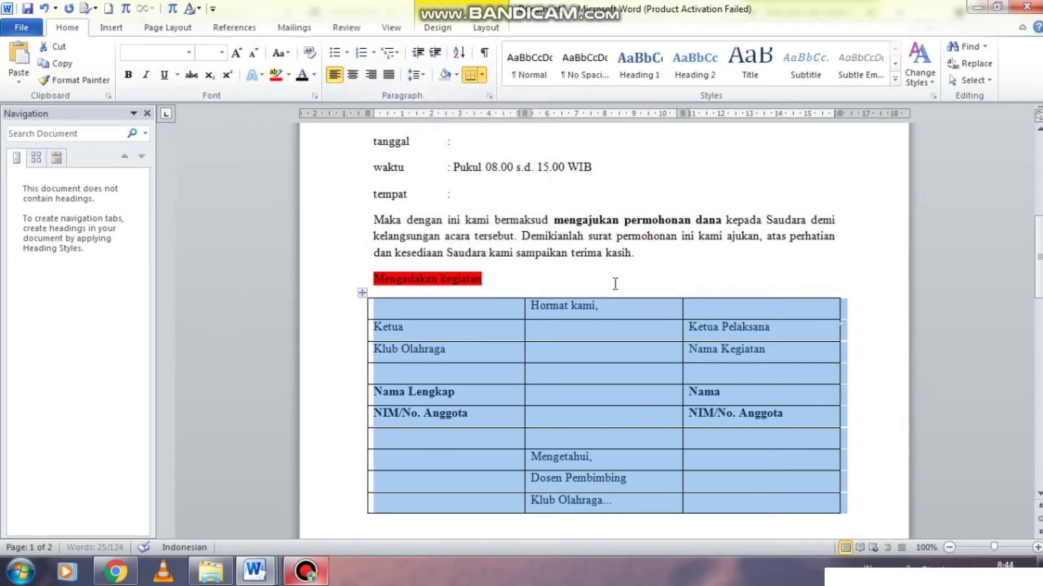
click(607, 253)
key(ctrl+z)
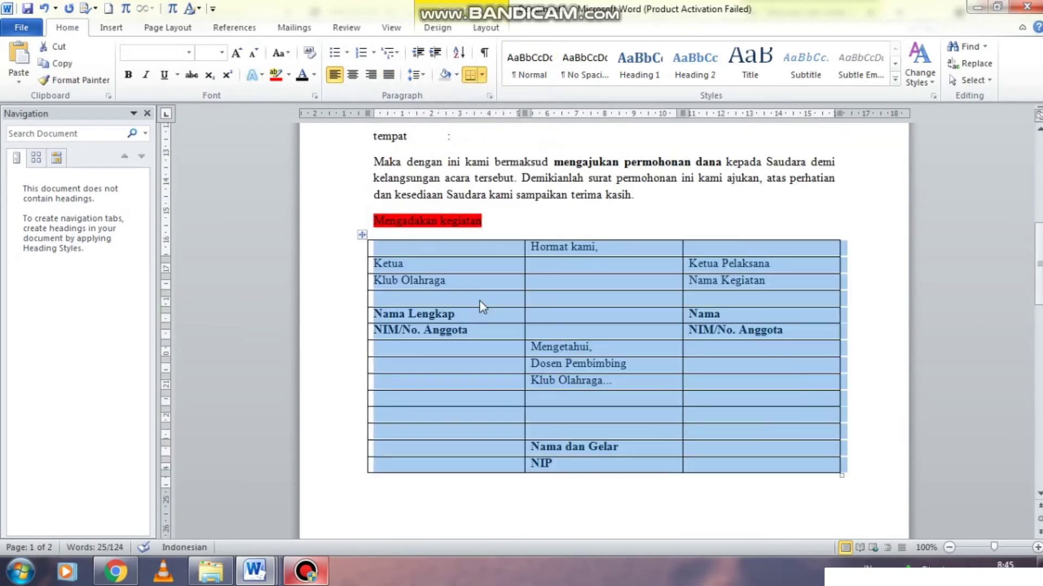
key(ctrl+z)
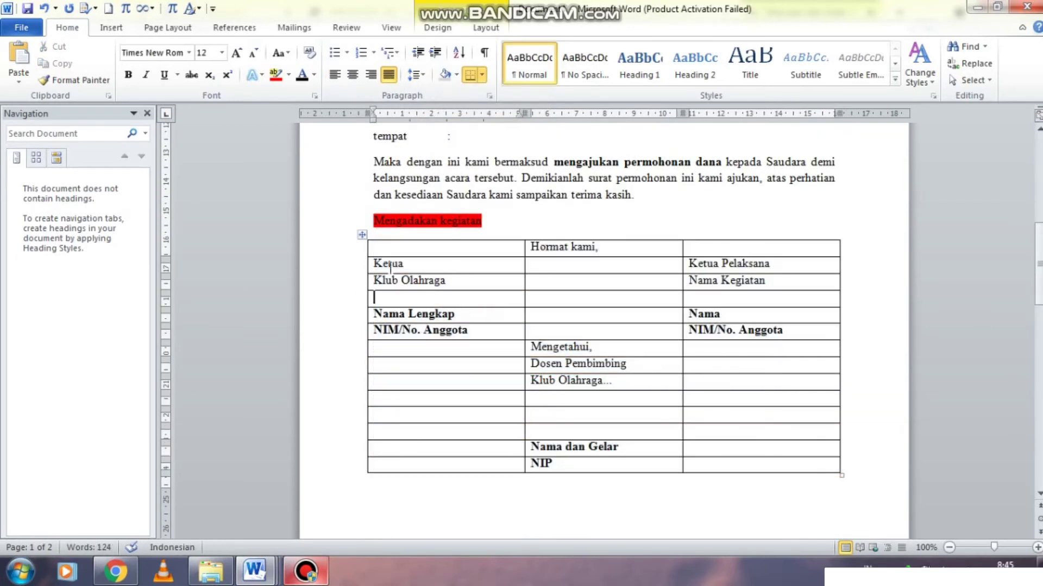
Remove all borders from the whole signature table
click(362, 235)
click(482, 75)
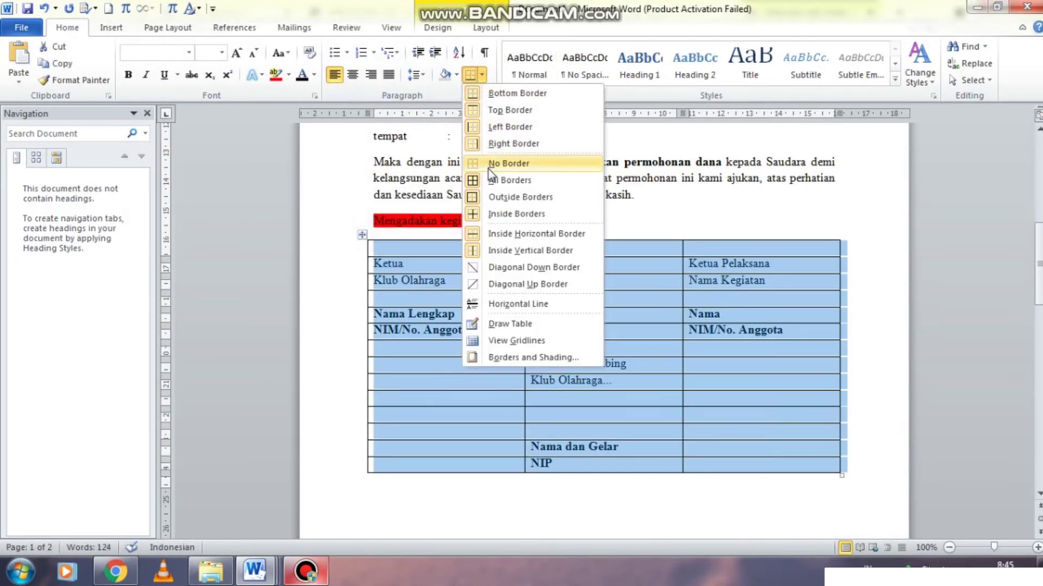
click(508, 163)
click(484, 326)
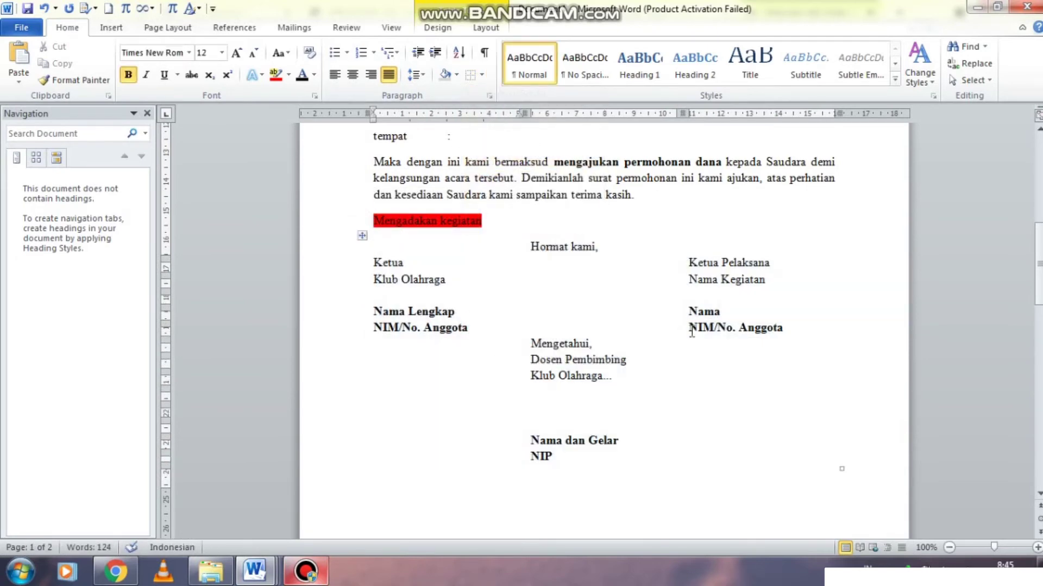
Add an extra blank line in the signature space between "Nama Kegiatan" and "Nama" in the third column
click(713, 308)
click(713, 299)
key(Return)
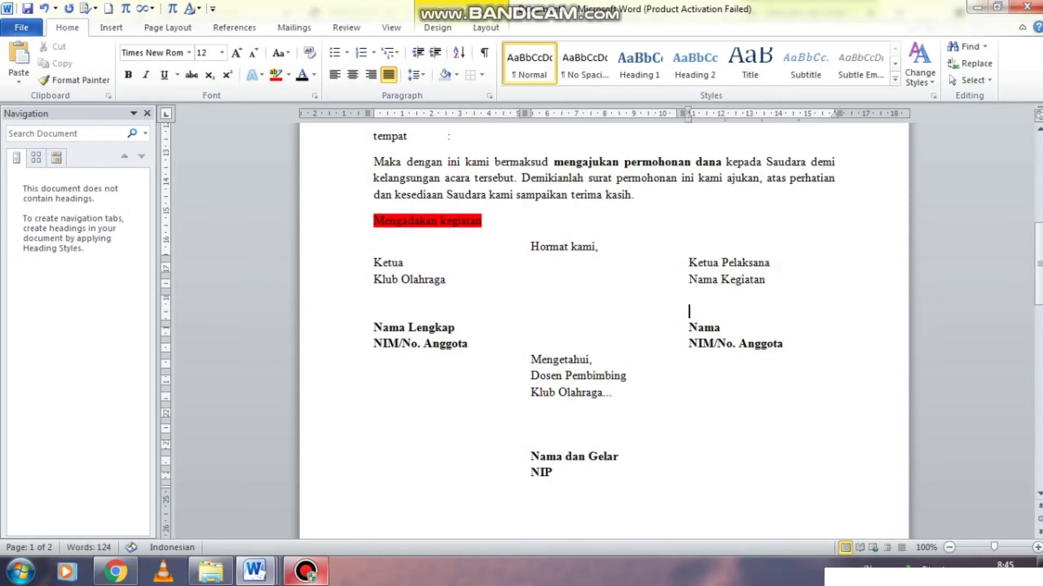
Enter "Stempel Klub Olahraga" in the signature row's first column and "Stempel Kegiatan" in its third column
click(395, 299)
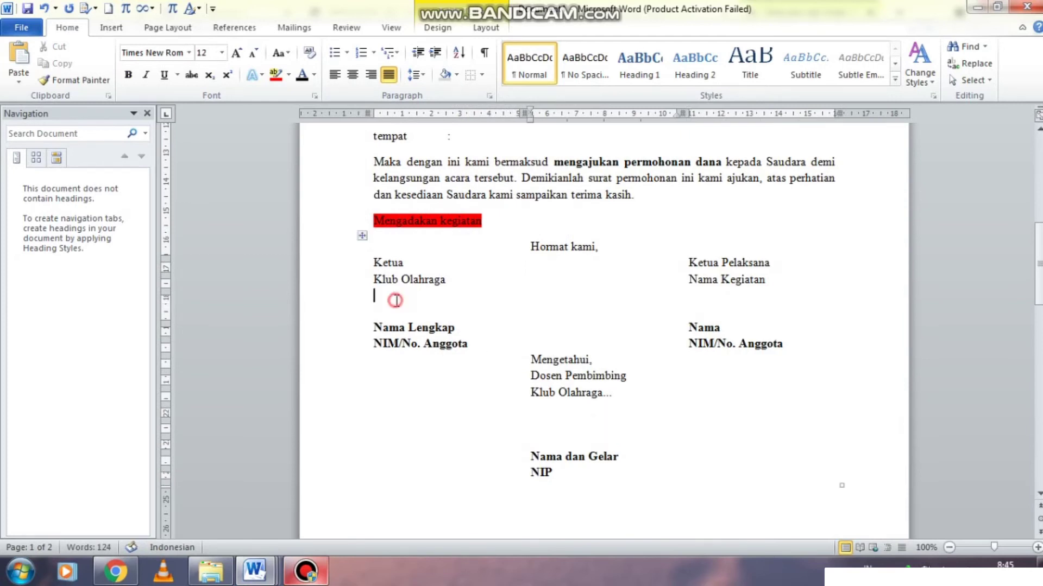
key(Down)
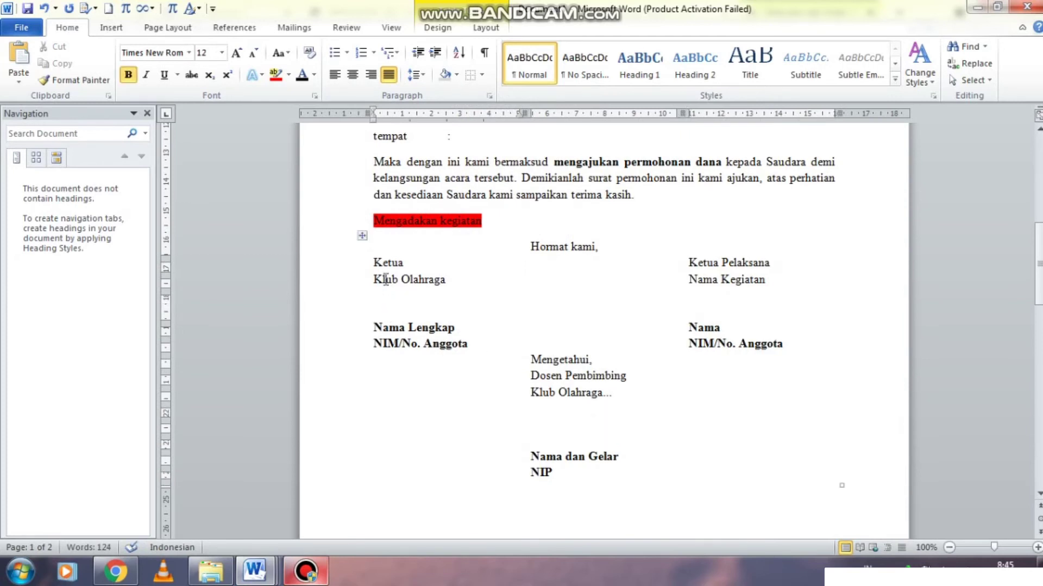
drag(376, 265, 449, 325)
click(391, 305)
text(S)
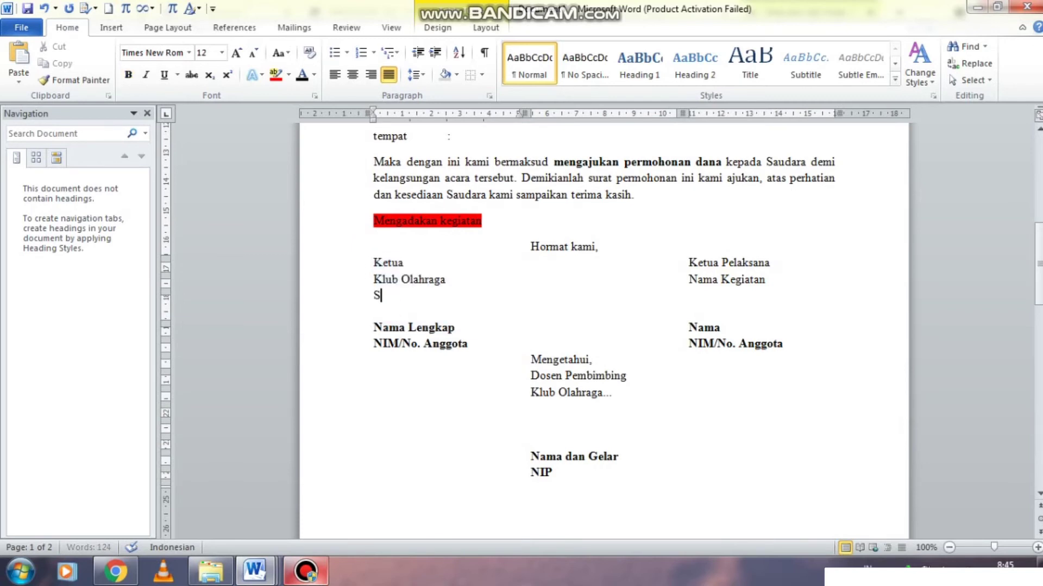
text(tempel Klub Ol)
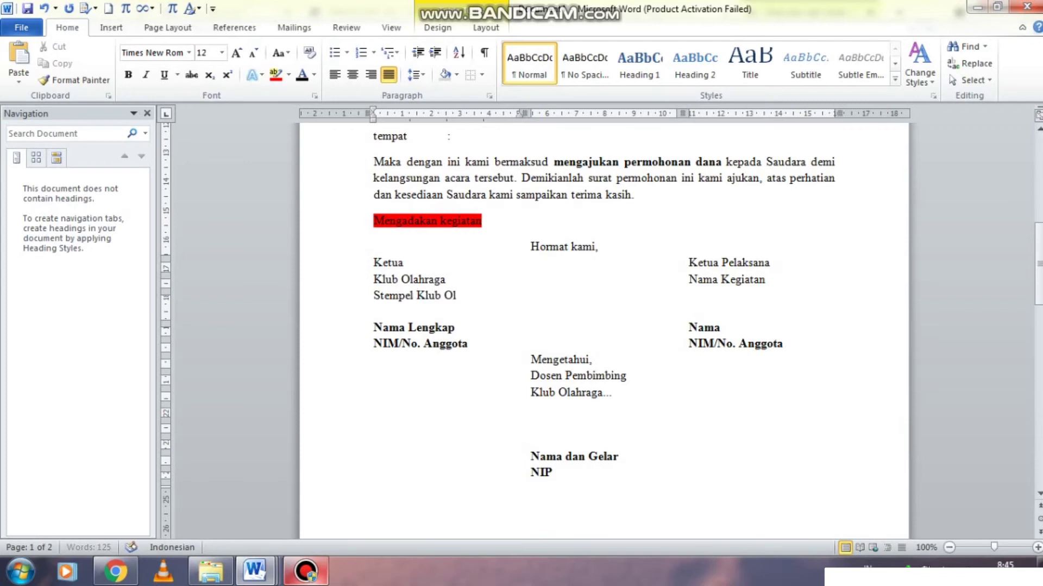
text(ahraga)
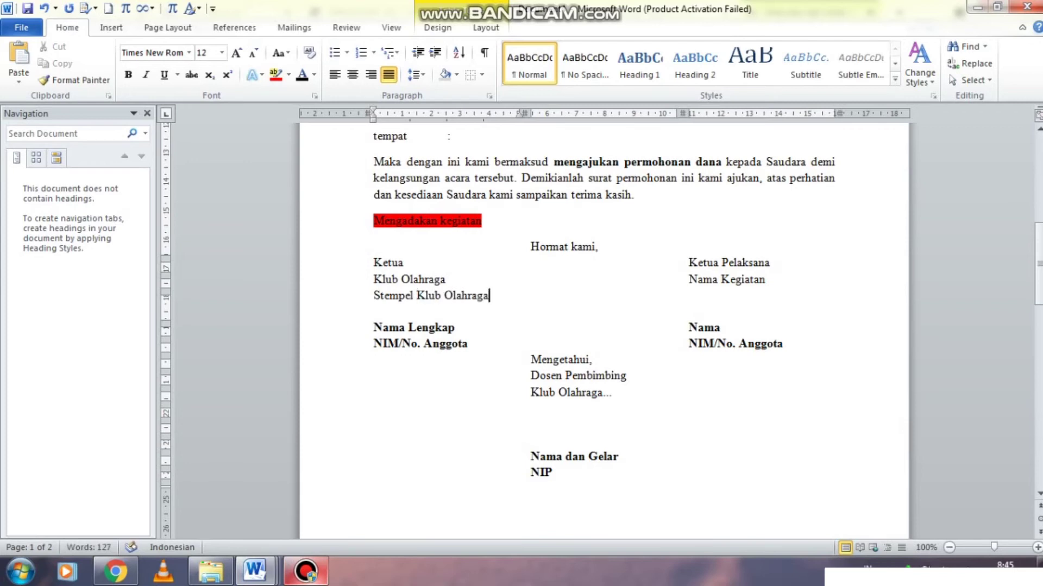
click(717, 298)
text(Stempel Kegiatan)
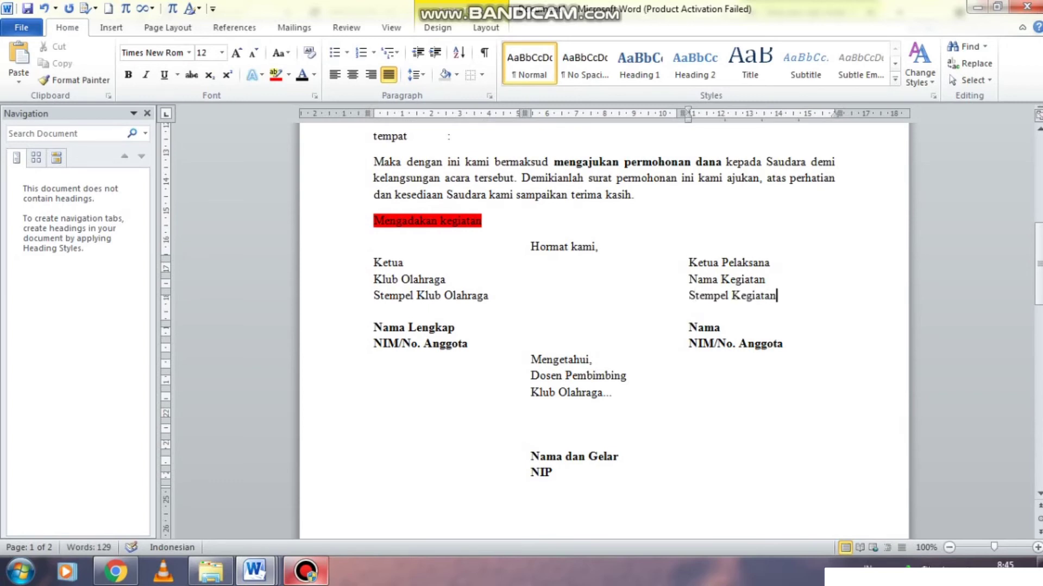
Highlight "Stempel Klub Olahraga" and "Stempel Kegiatan" in yellow
drag(456, 306, 749, 299)
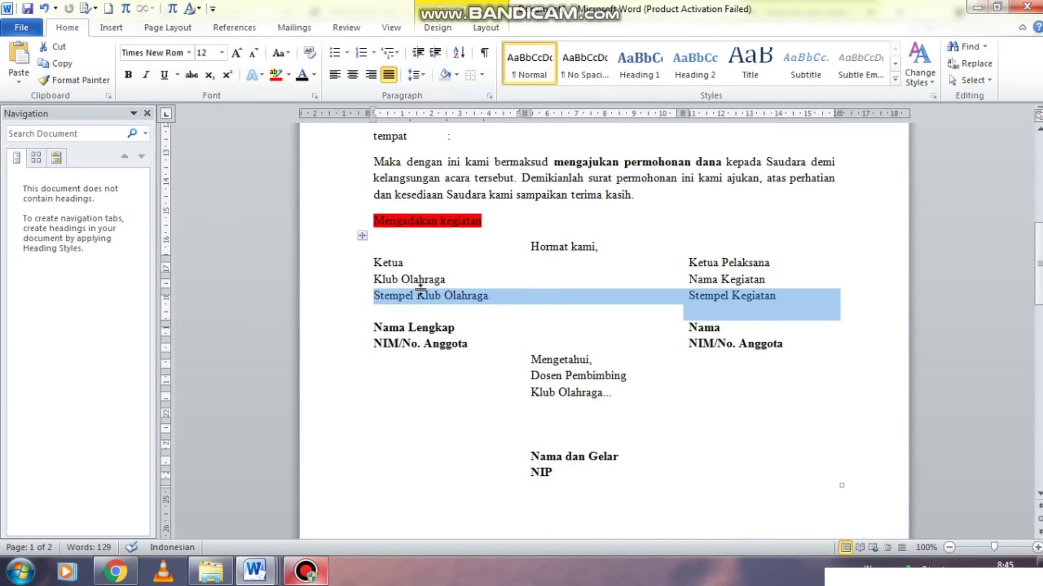
click(417, 75)
click(288, 75)
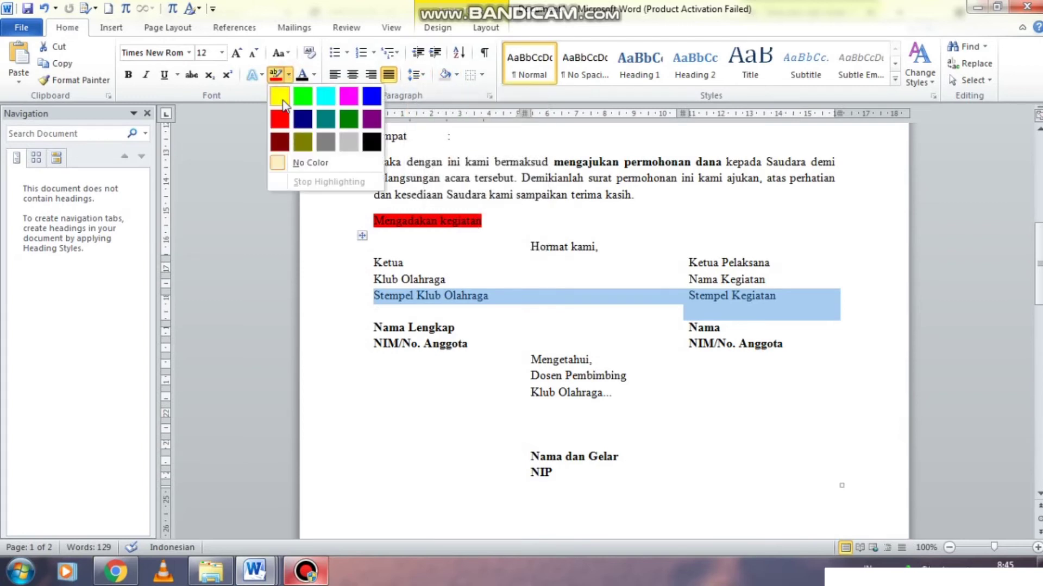
click(275, 88)
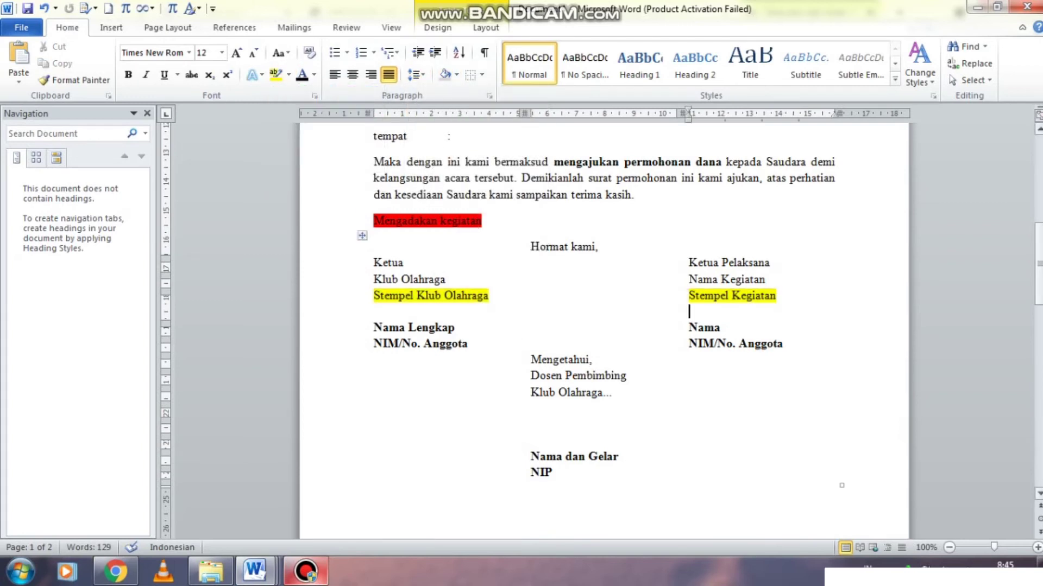
Copy the entire signature table and paste it at the start of page 2, below the letterhead
scroll(603, 326, down, 8)
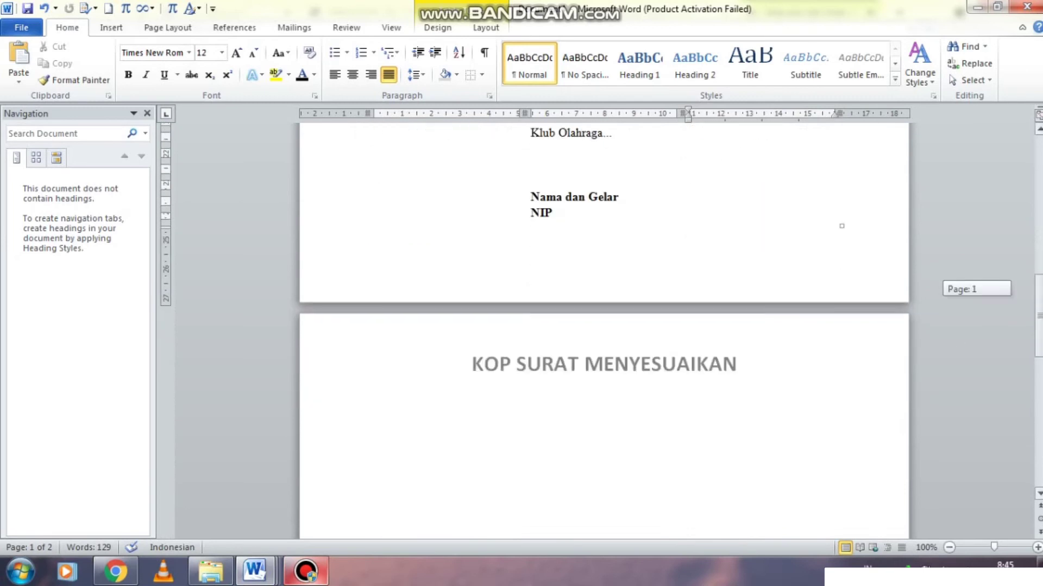
scroll(874, 275, up, 7)
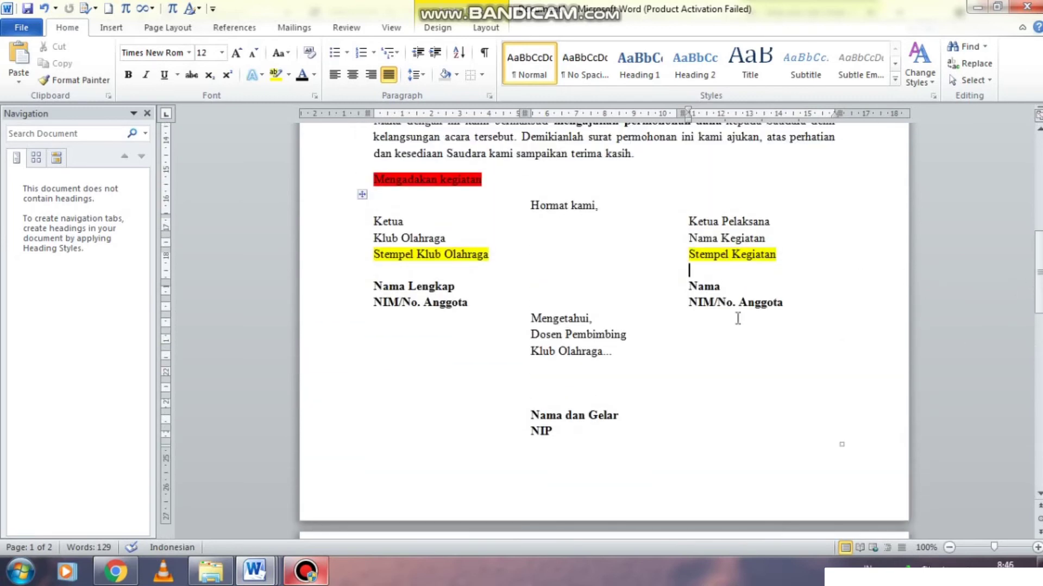
click(362, 195)
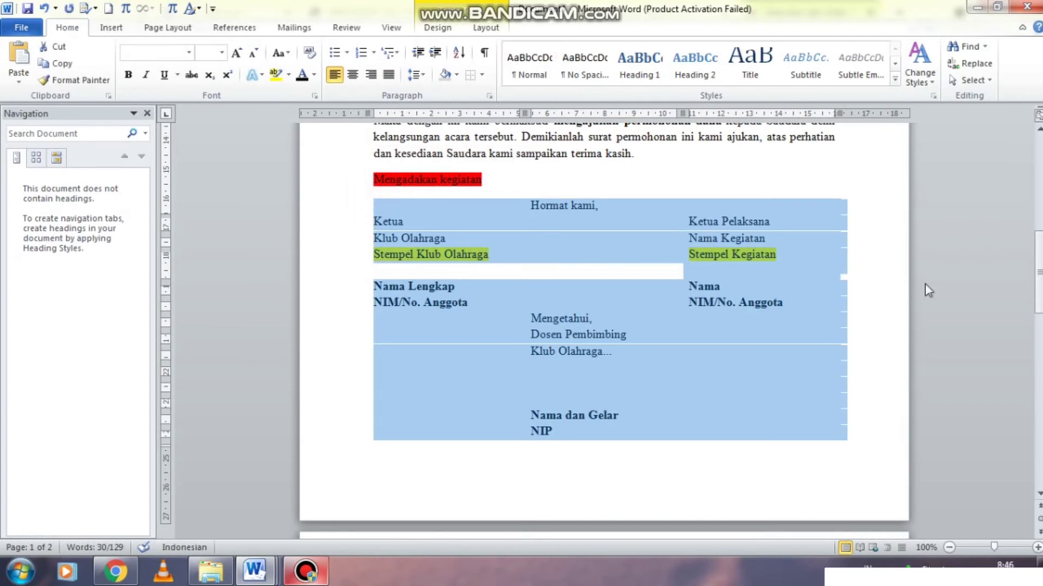
scroll(927, 291, down, 12)
click(496, 249)
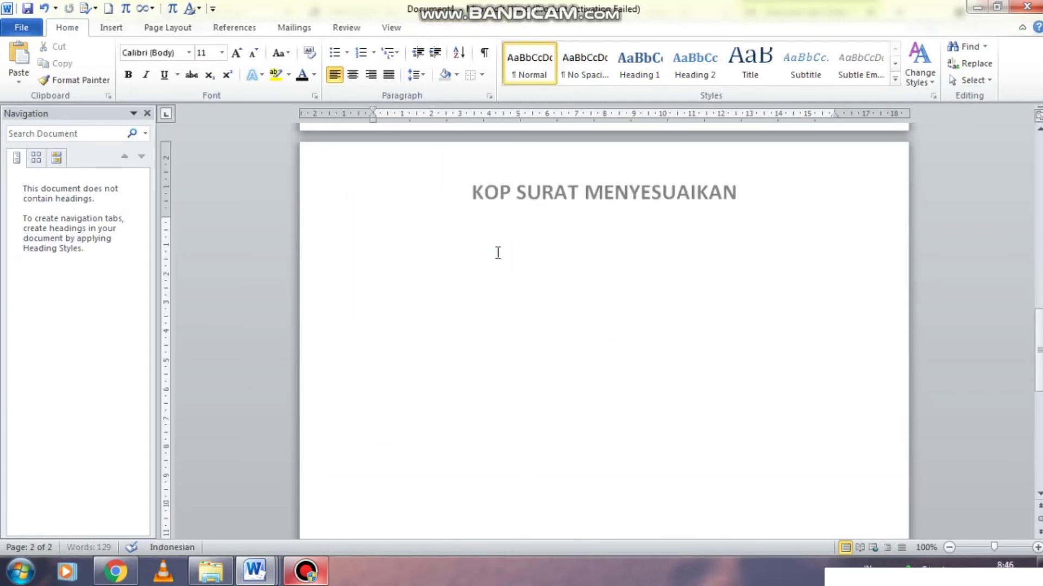
text(Hormat kami, Ketua Klub Olahraga Stempel Klub Olahraga Nama Lengkap NIM/No. Anggota Ketua Pelaksana Nama Kegiatan Stempel Kegiatan Nama NIM/No. Anggota Mengetahui, Dosen Pembimbing Klub Olahraga... Nama dan Gelar NIP)
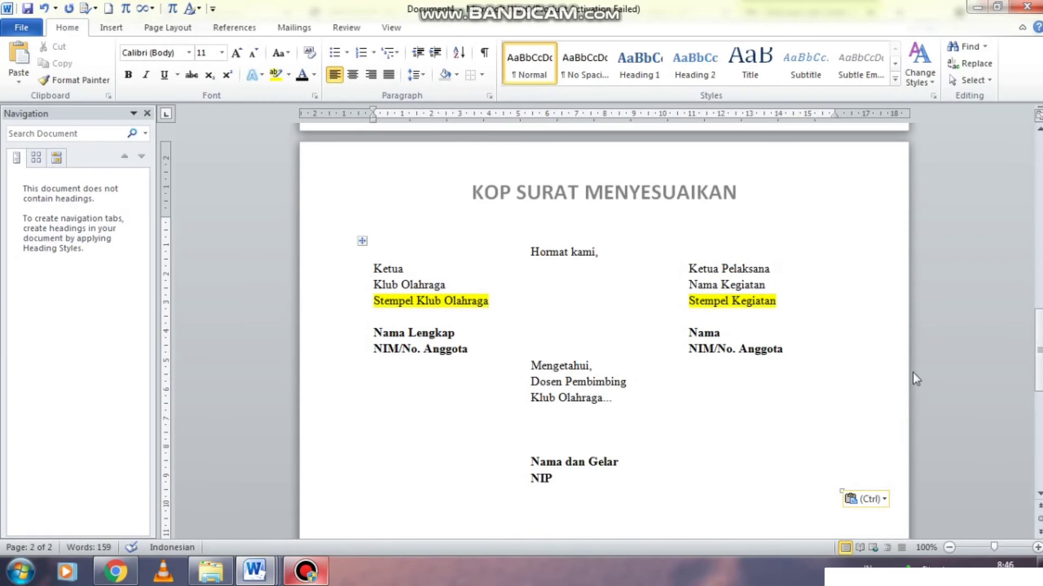
Replace "Ketua Pelaksana" with "Sekretaris" in the third column of the page 2 signature table
drag(1038, 350, 1039, 349)
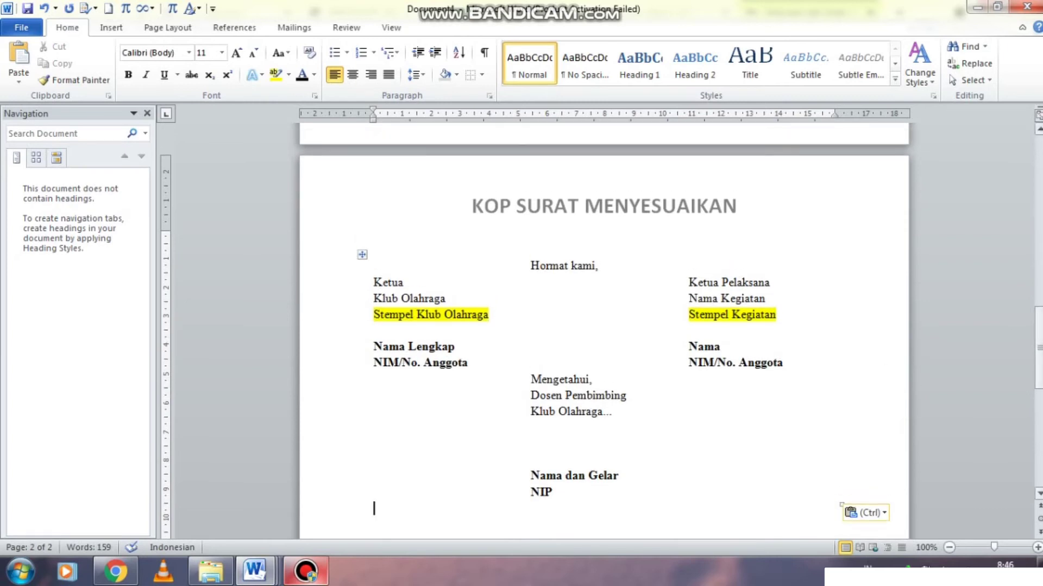
drag(698, 283, 749, 284)
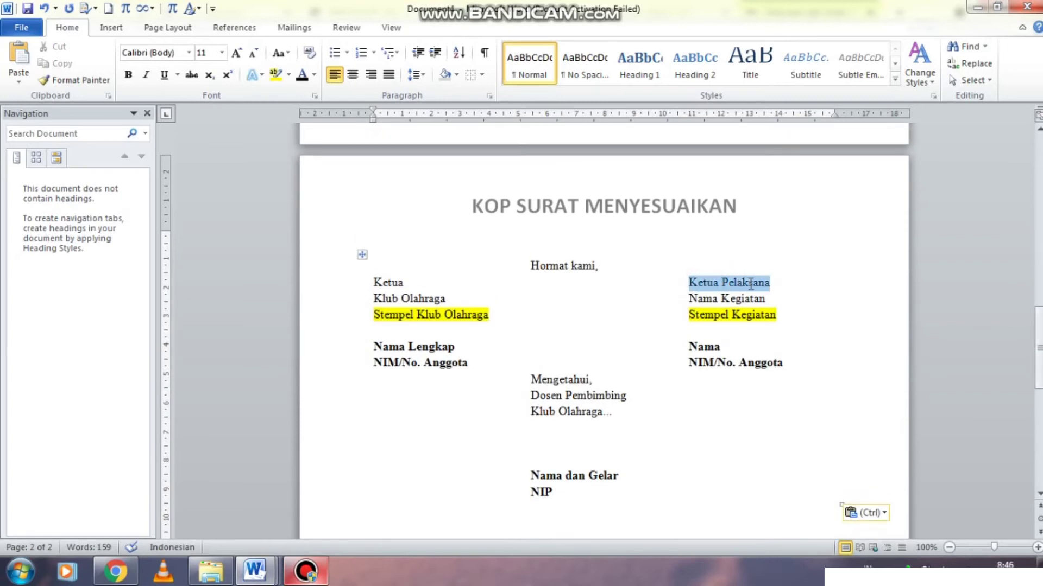
text(Se)
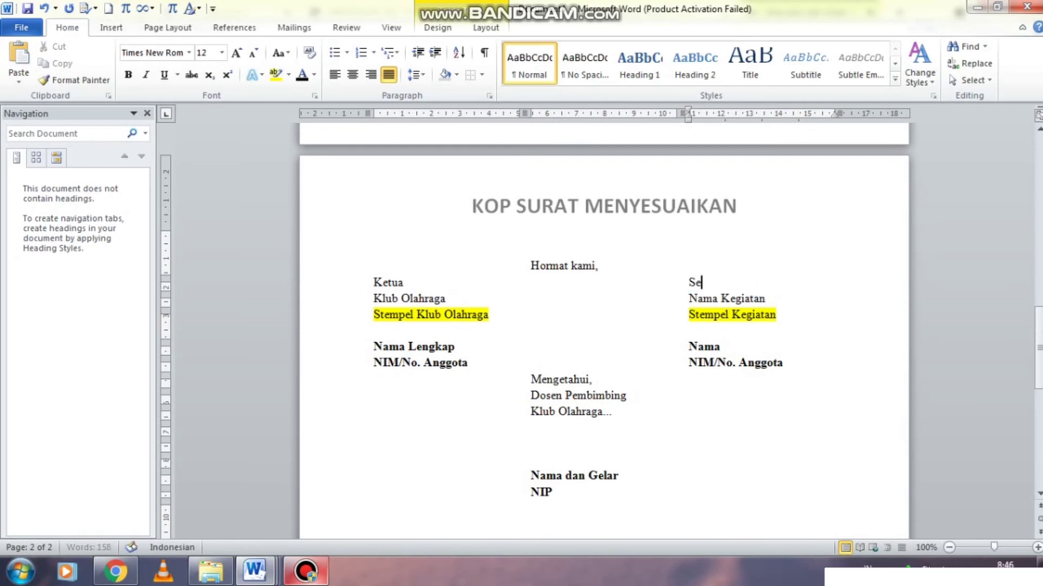
text(kretaris)
key(Down)
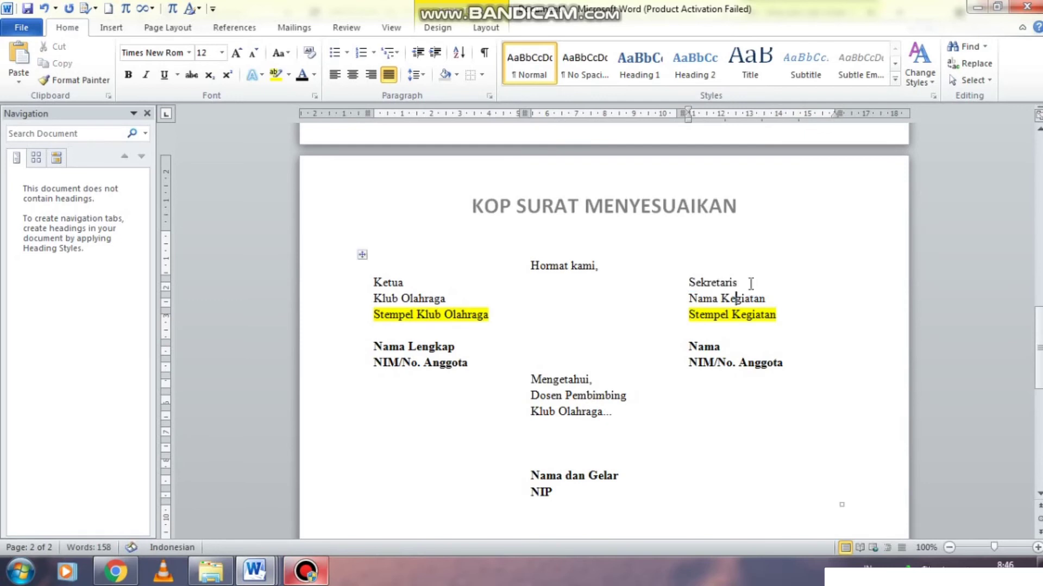
Replace "Nama Kegiatan" under "Sekretaris" with "Klub Olahraga..." in the page 2 signature table
drag(698, 298, 792, 298)
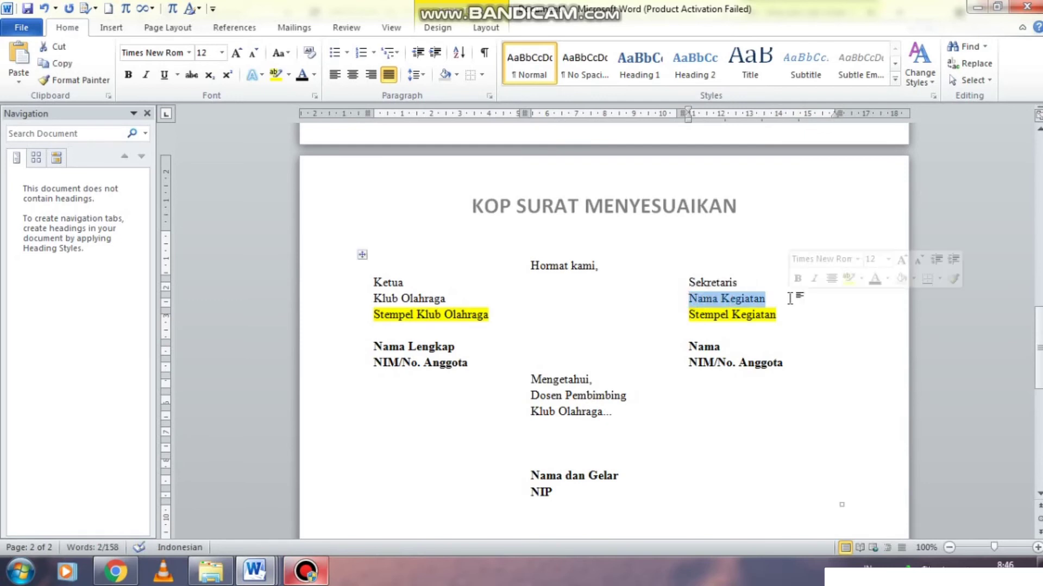
key(BackSpace)
text(Klub O)
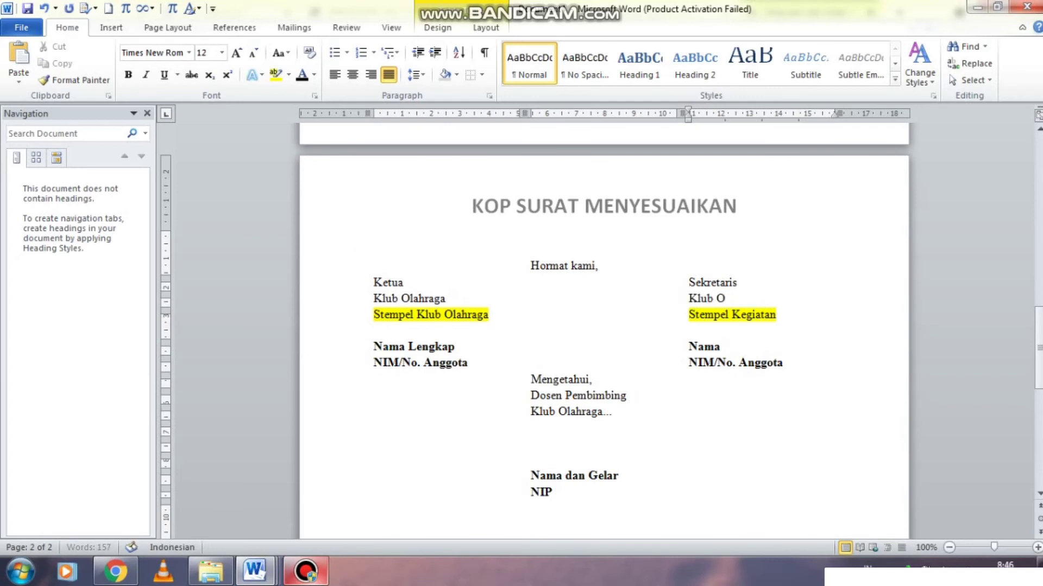
text(lahraga...)
Enter "Mengikuti Kegiatan" on the line above the page 2 signature table and highlight it in yellow
mouse_move(1038, 351)
mouse_down()
mouse_move(1021, 255)
mouse_move(1038, 340)
mouse_up()
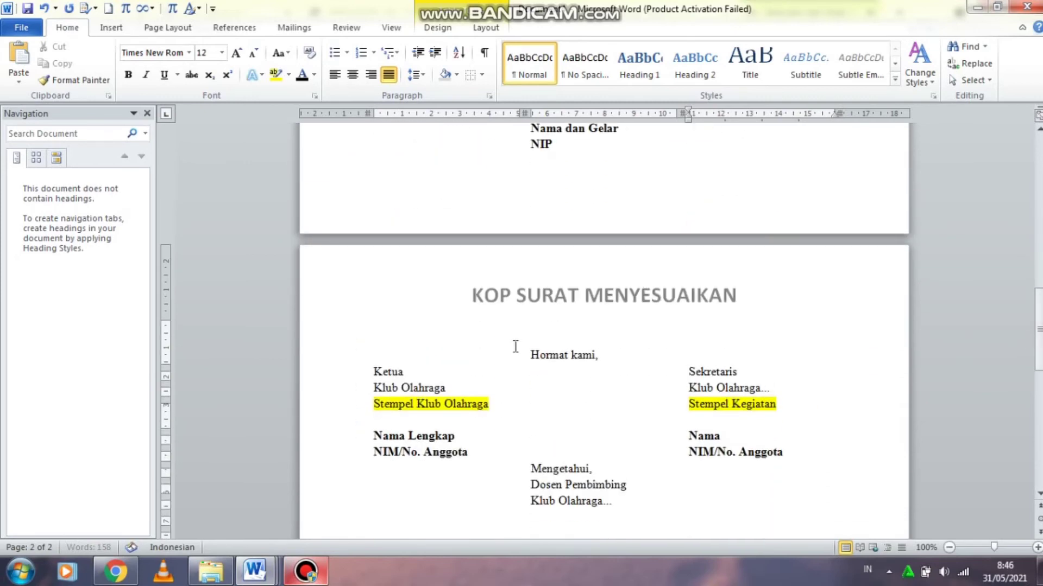
click(496, 337)
text(Mengikut)
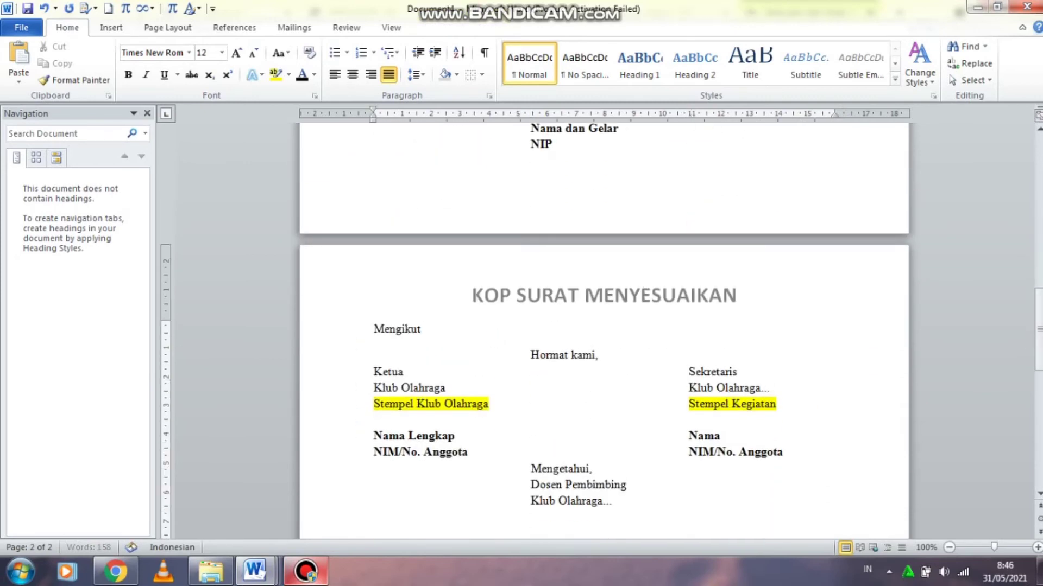
text(i Kegiatan)
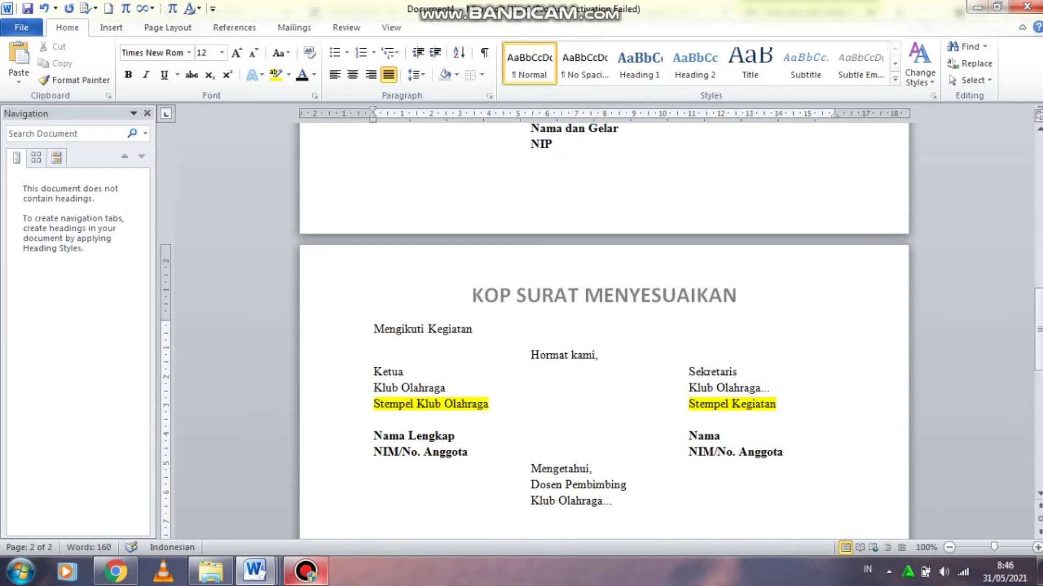
drag(480, 330, 375, 329)
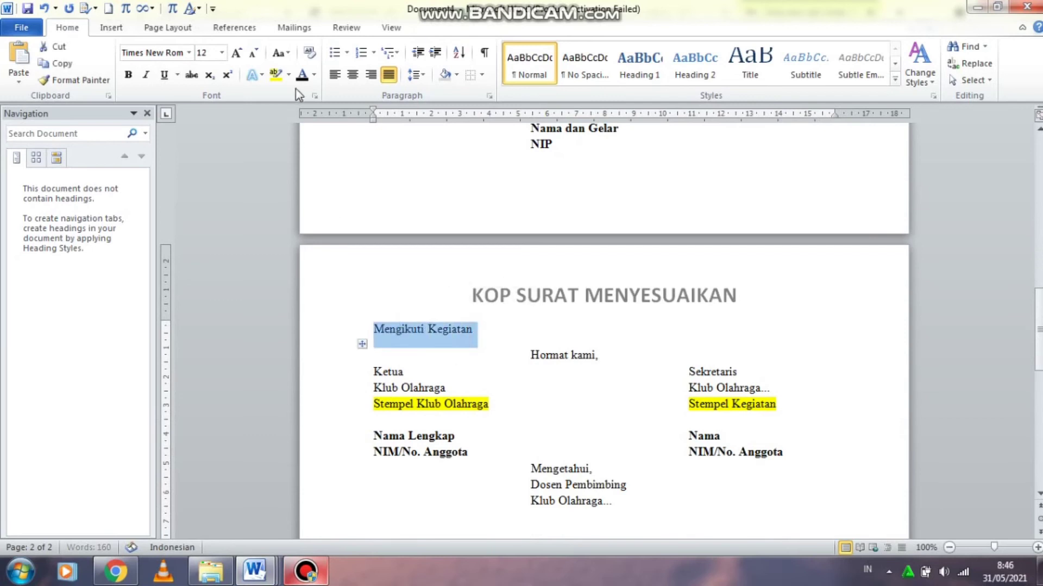
click(276, 74)
click(288, 75)
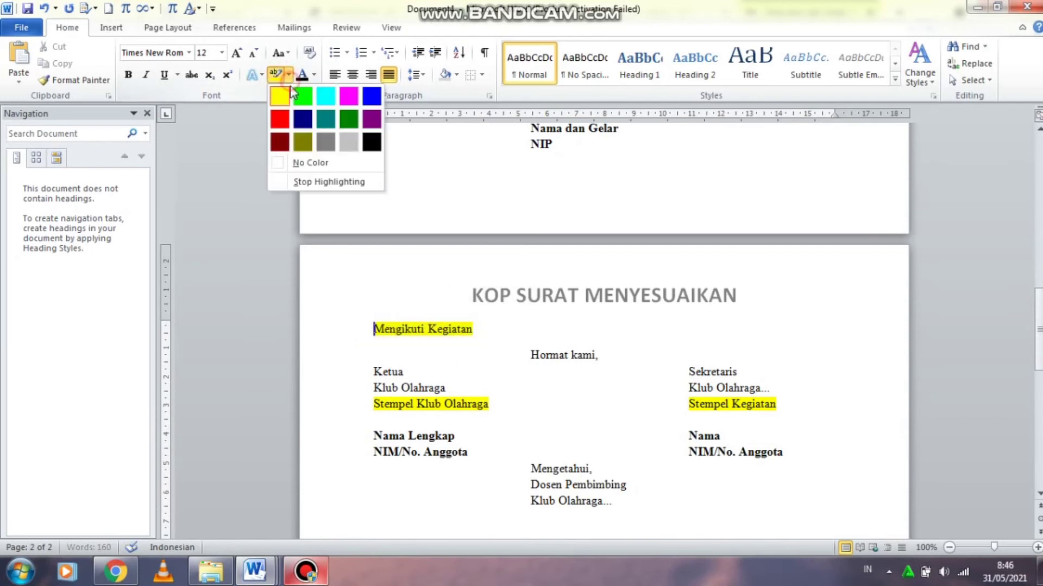
click(279, 114)
click(424, 329)
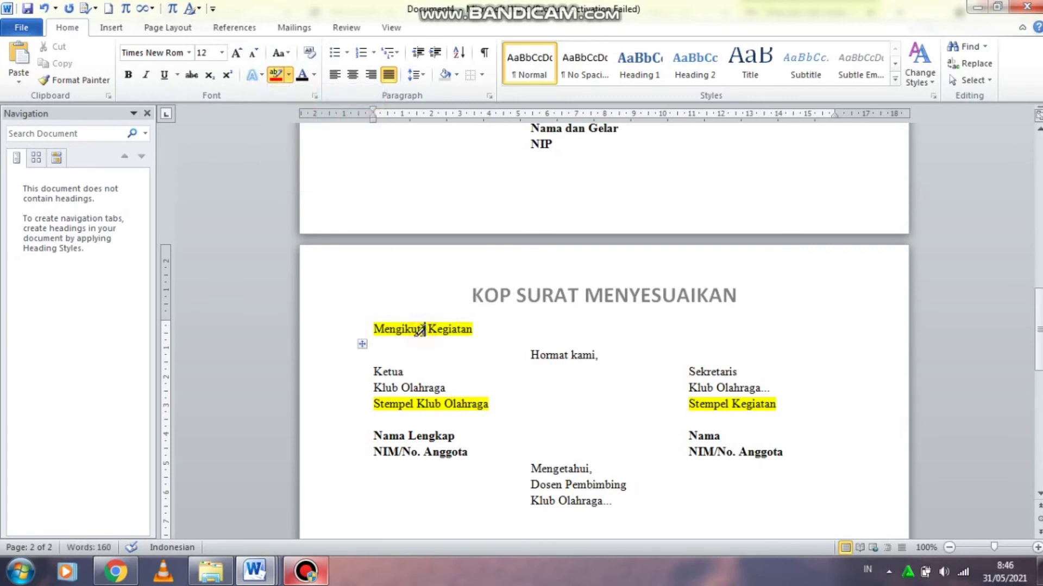
click(289, 76)
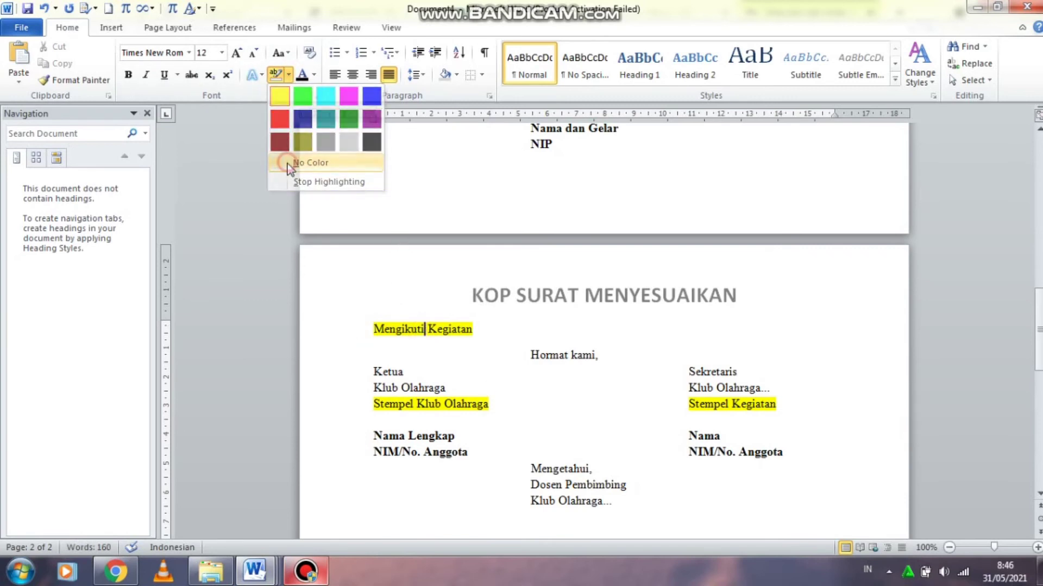
click(293, 162)
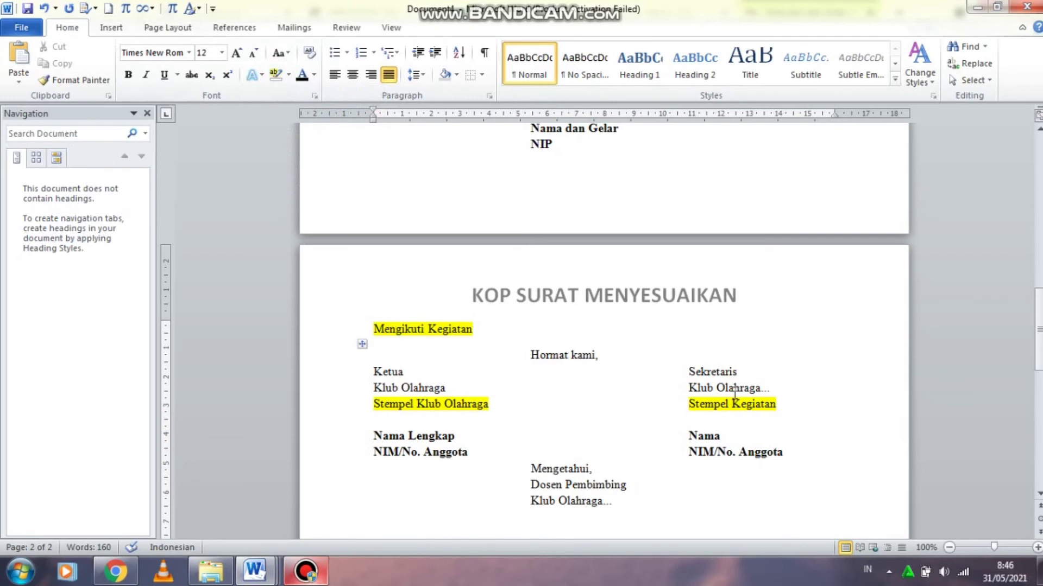
drag(692, 367, 759, 397)
drag(398, 371, 439, 378)
drag(1039, 330, 1038, 376)
click(718, 371)
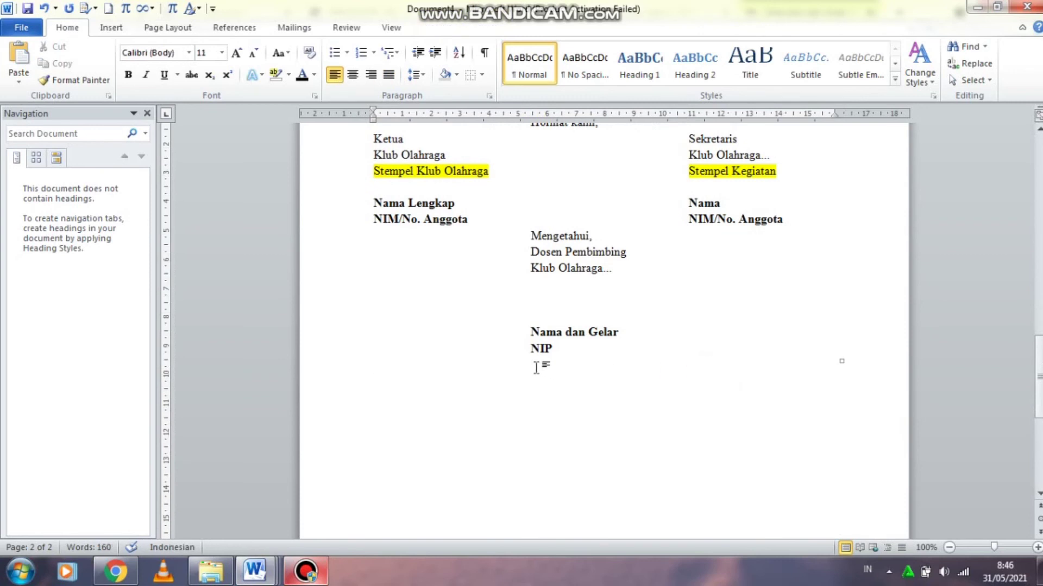
drag(1038, 380, 1038, 386)
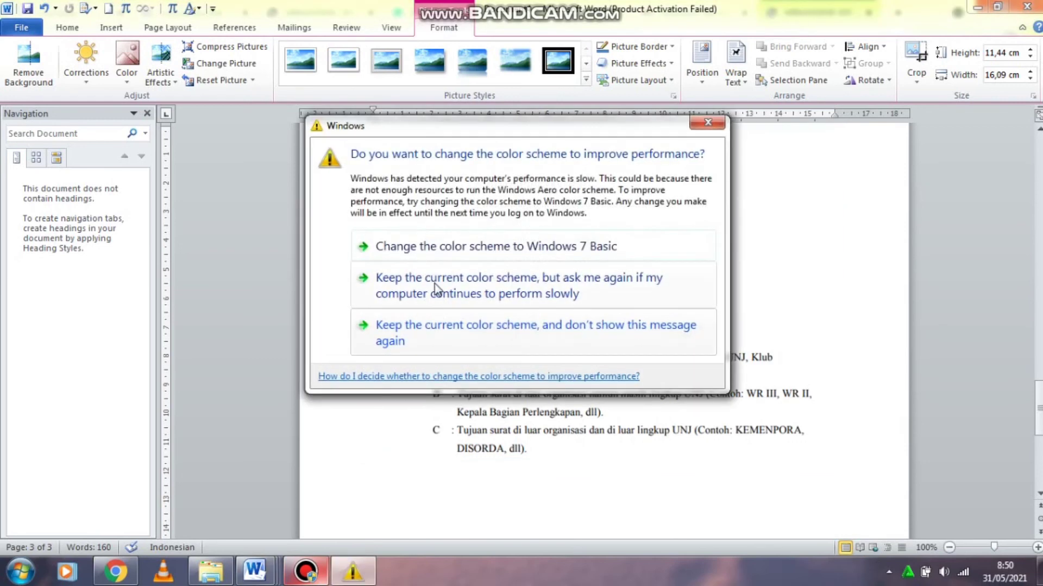
Dismiss the Windows performance prompt by keeping the current color scheme with the option to be asked again
click(519, 285)
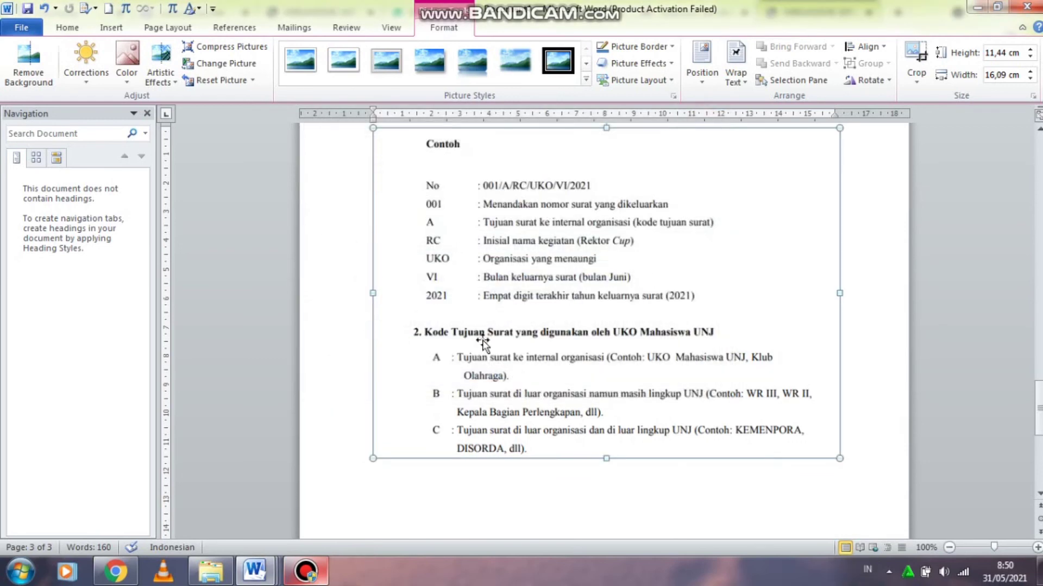